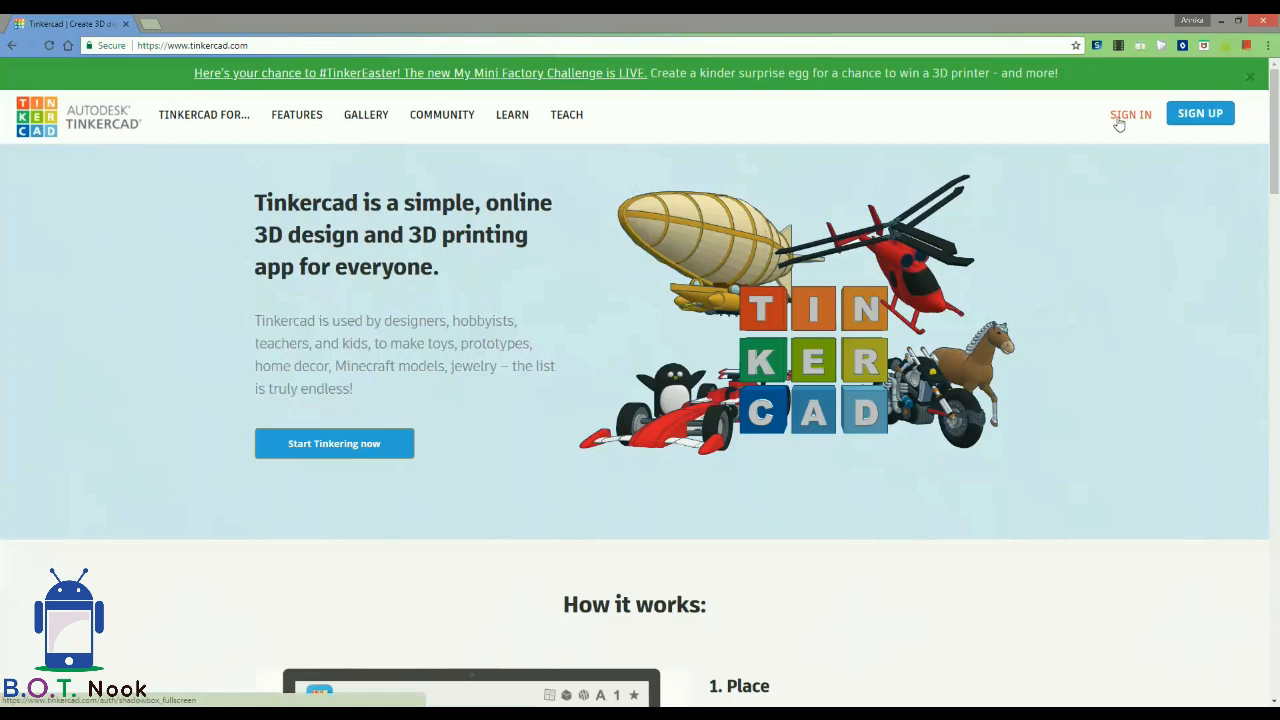
Step: Sign up for a new Autodesk account and complete the registration
left_click(1198, 120)
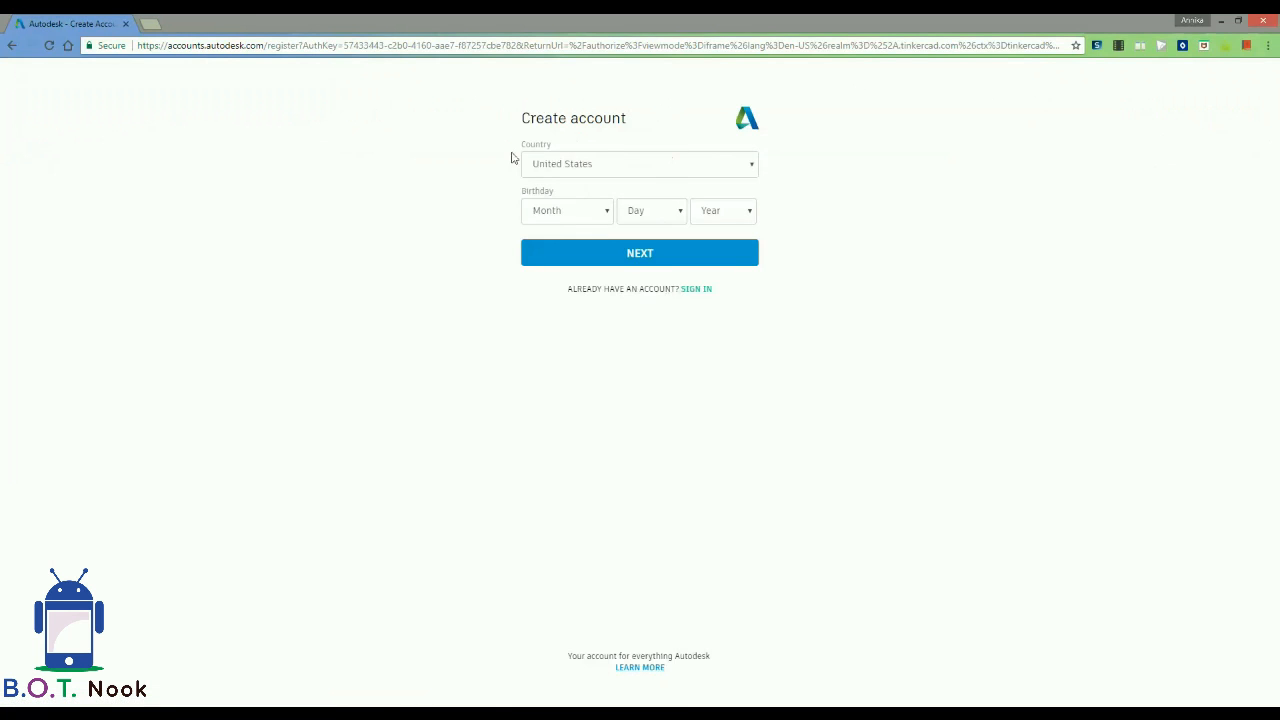
left_click(632, 256)
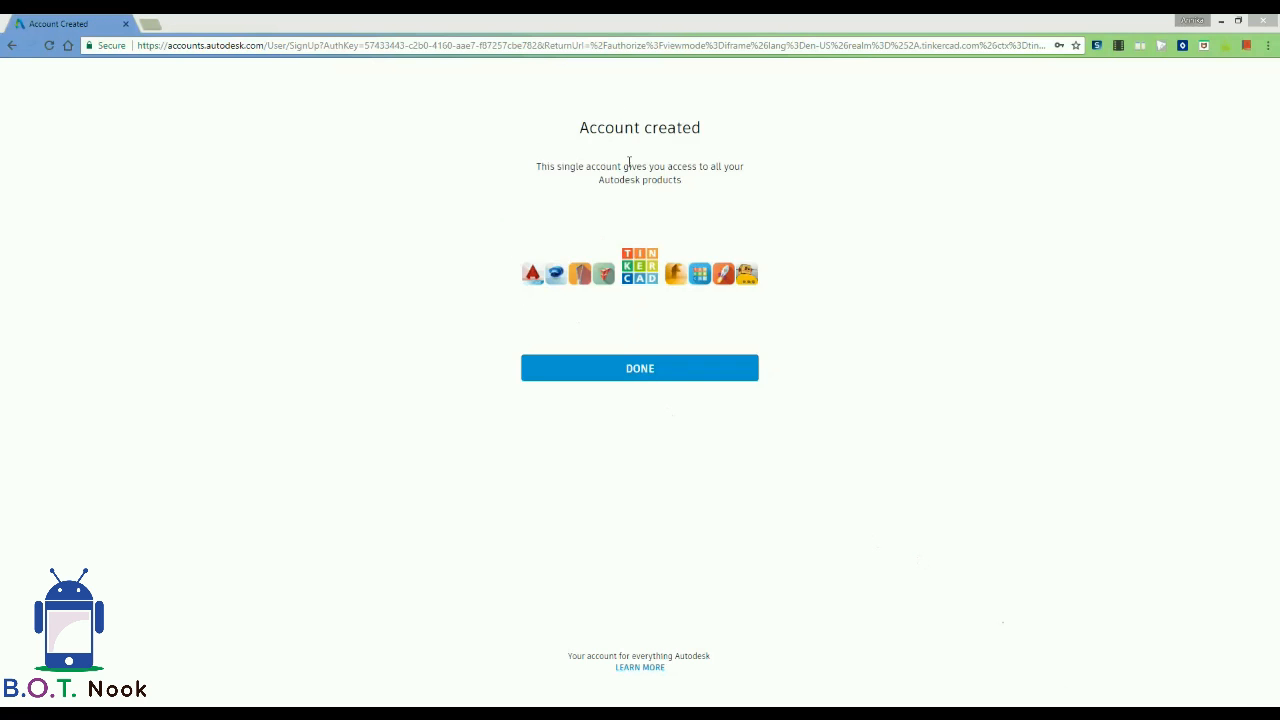
left_click(664, 375)
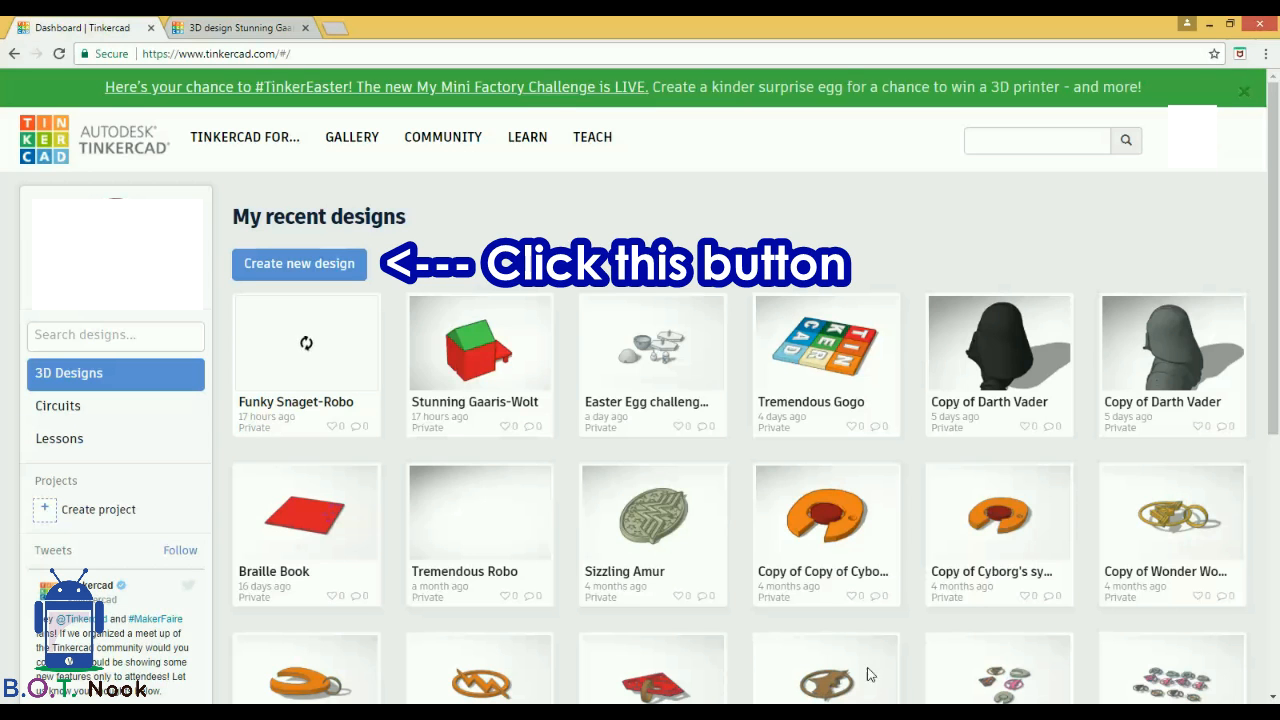
Step: Create a new, empty 3D design from the dashboard
left_click(314, 278)
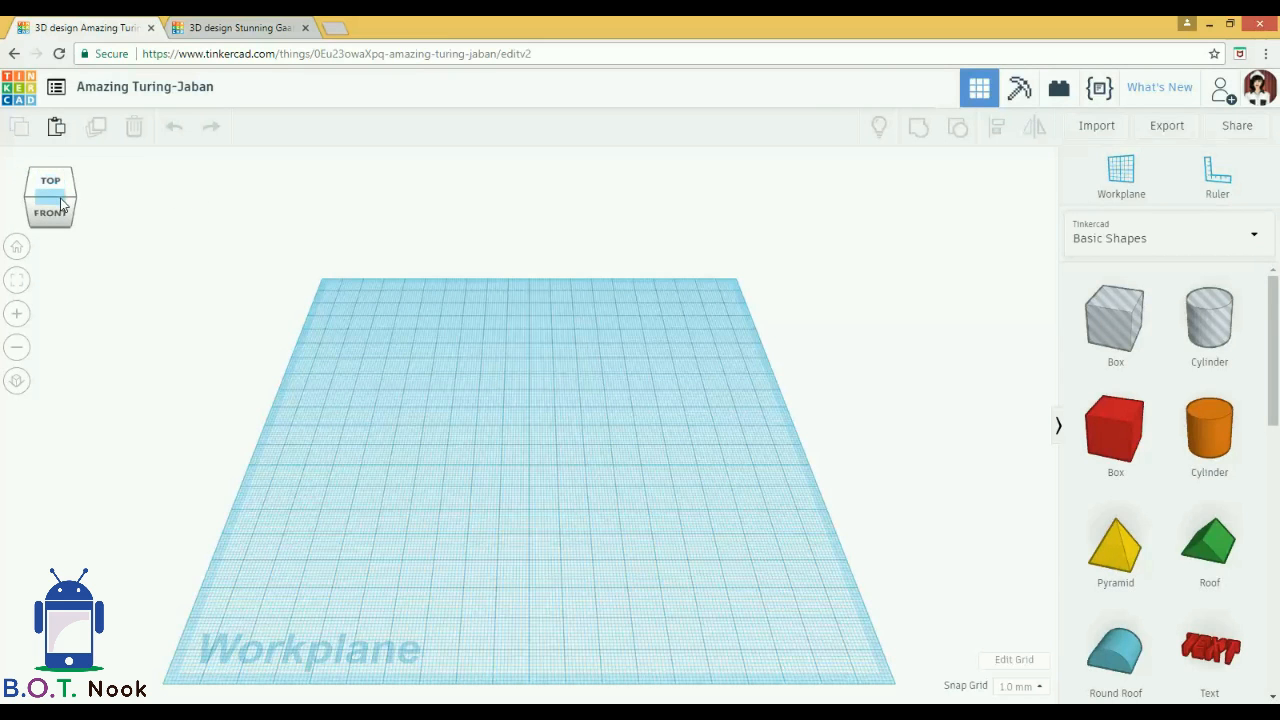
Step: Examine the workplane by rotating, resetting, zooming and switching to orthographic and back to perspective, and look through the shape library categories
left_click_drag(60, 203, 189, 203)
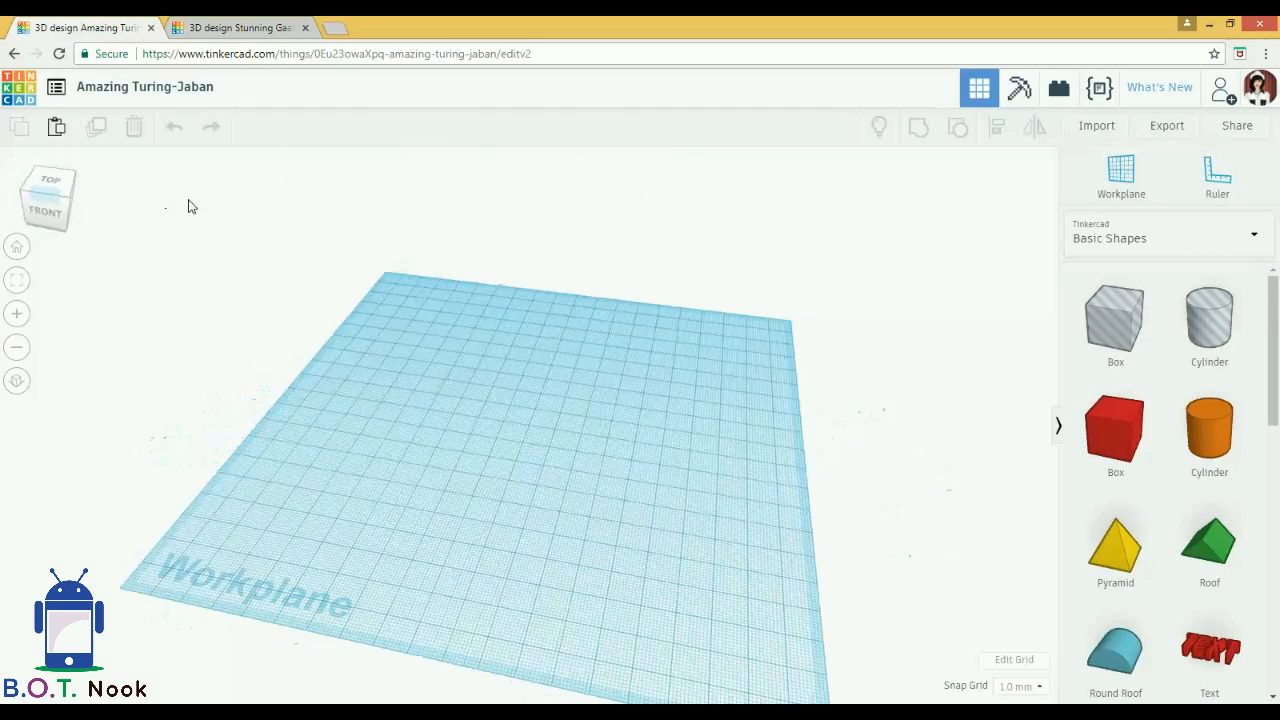
left_click(19, 252)
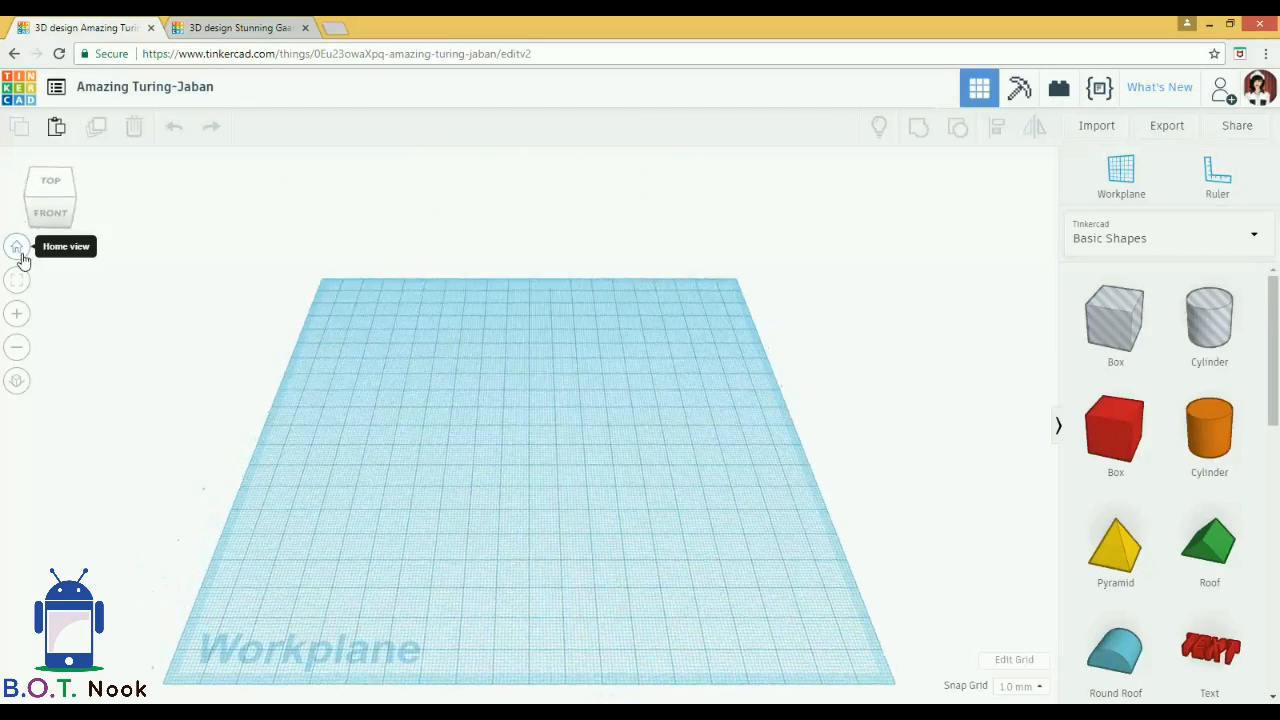
left_click(17, 316)
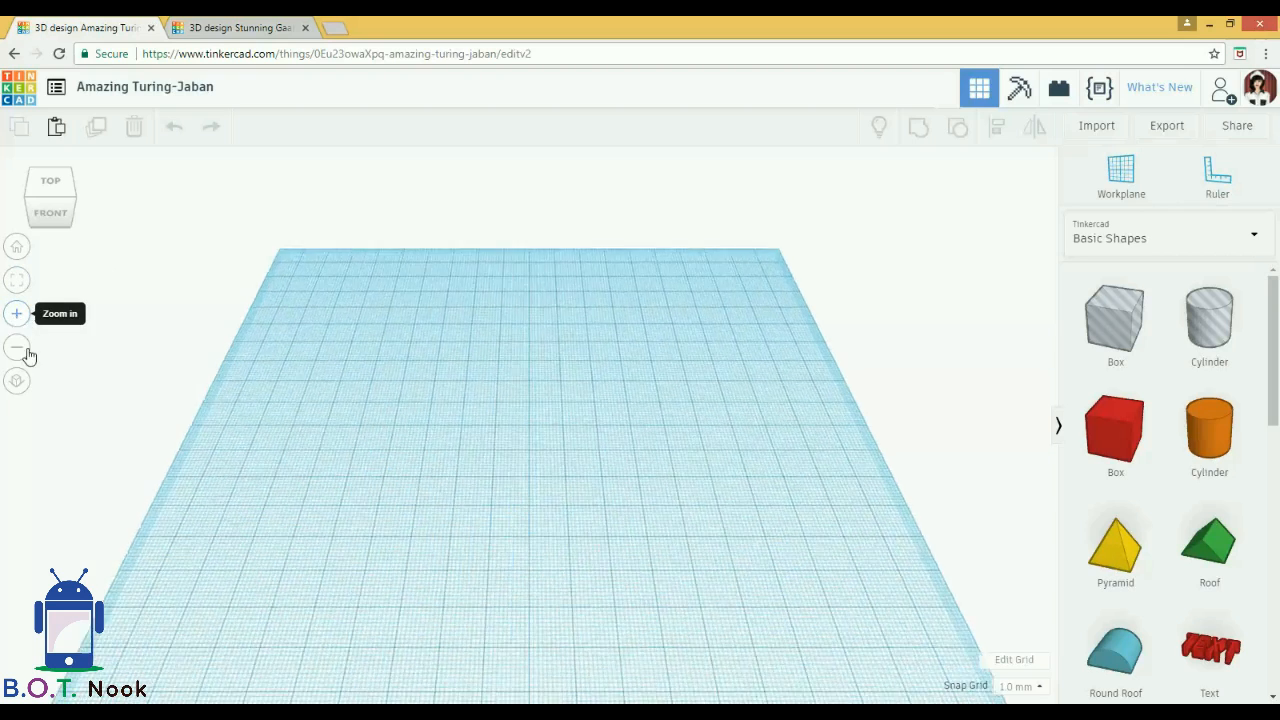
left_click(17, 347)
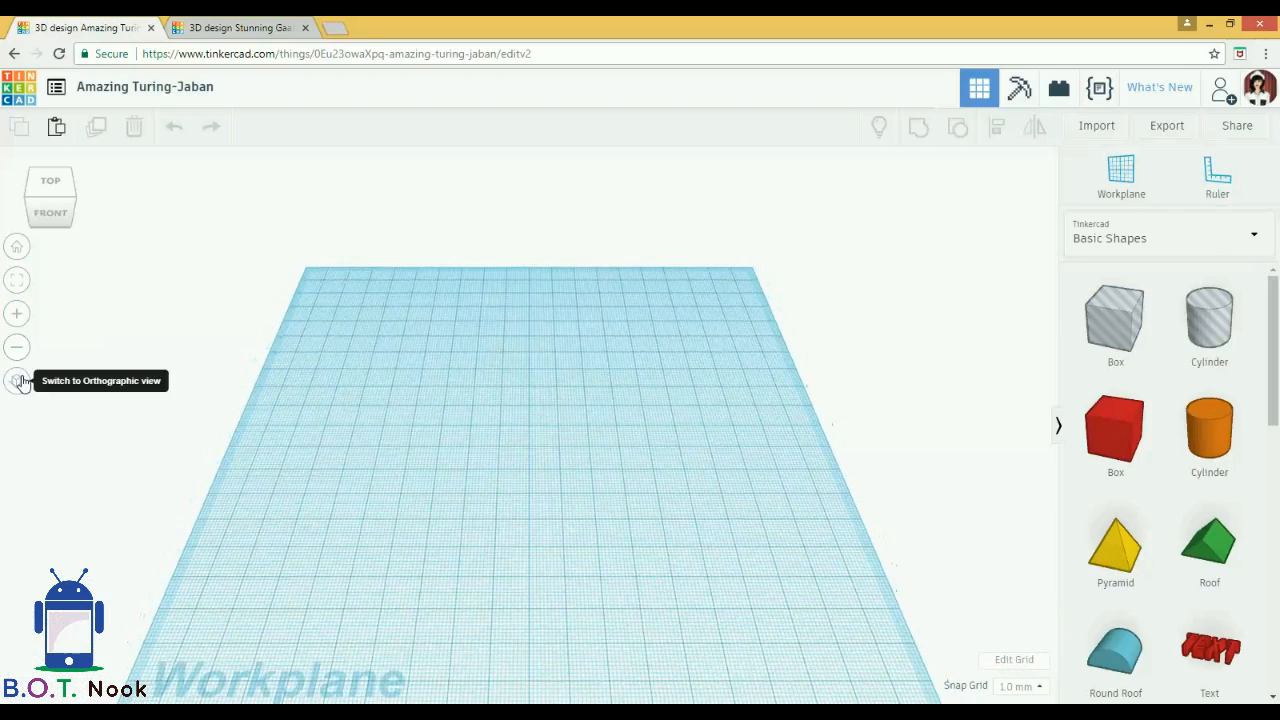
left_click(18, 382)
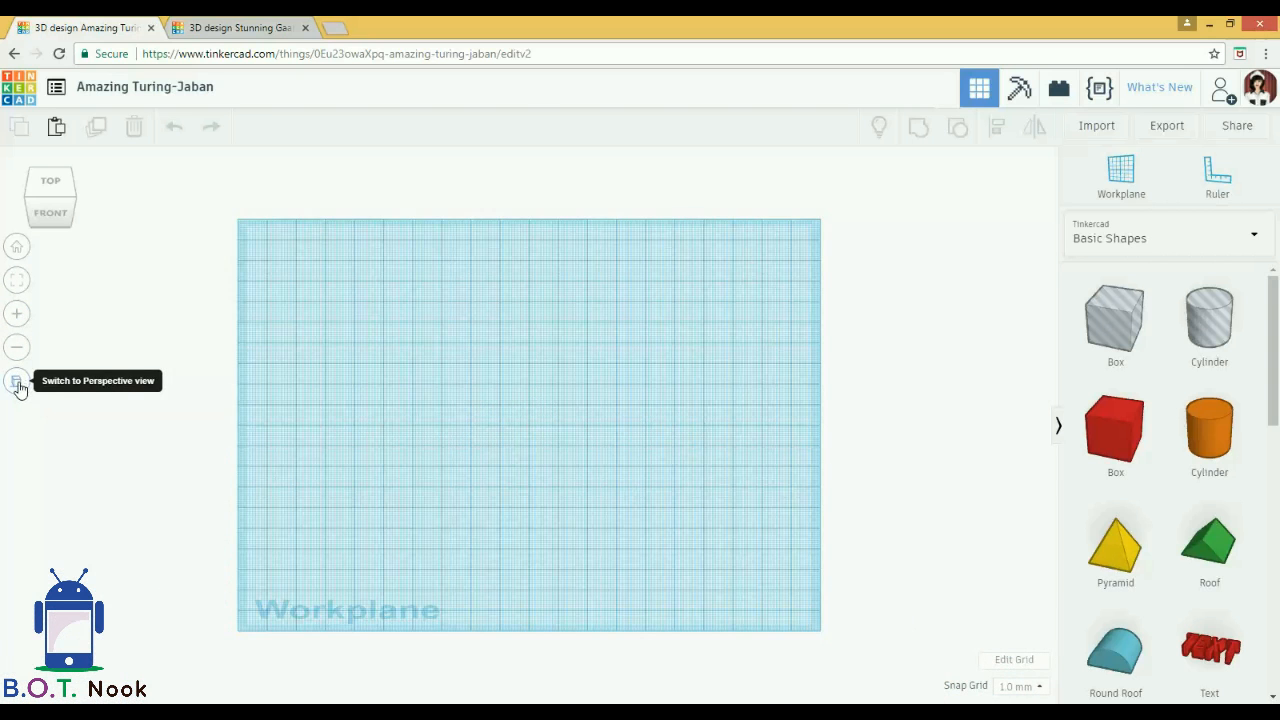
left_click(18, 383)
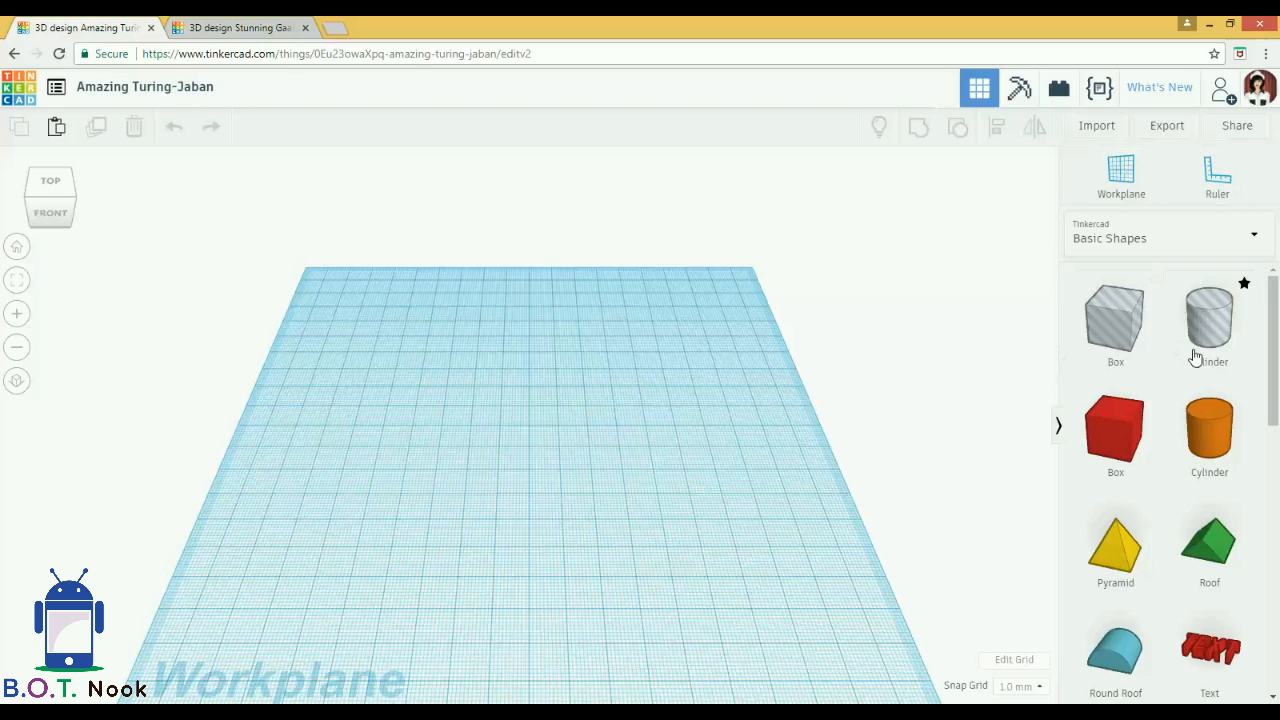
left_click(1146, 253)
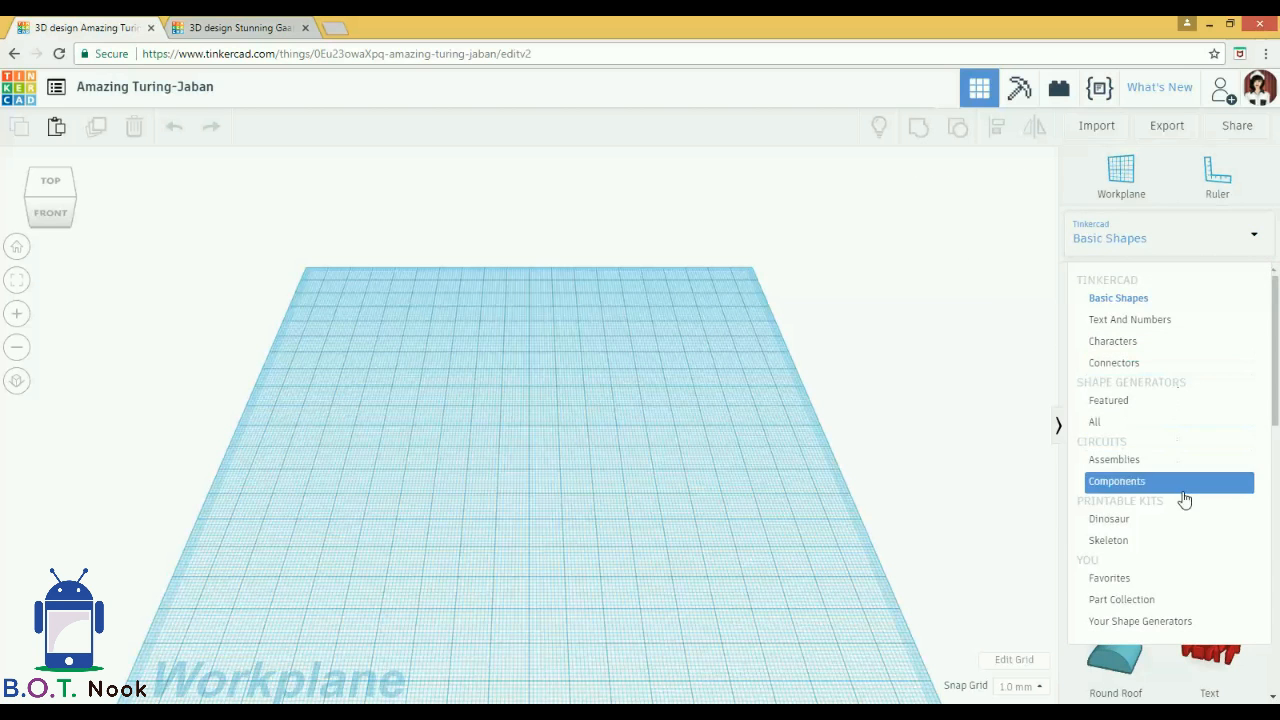
left_click(1188, 245)
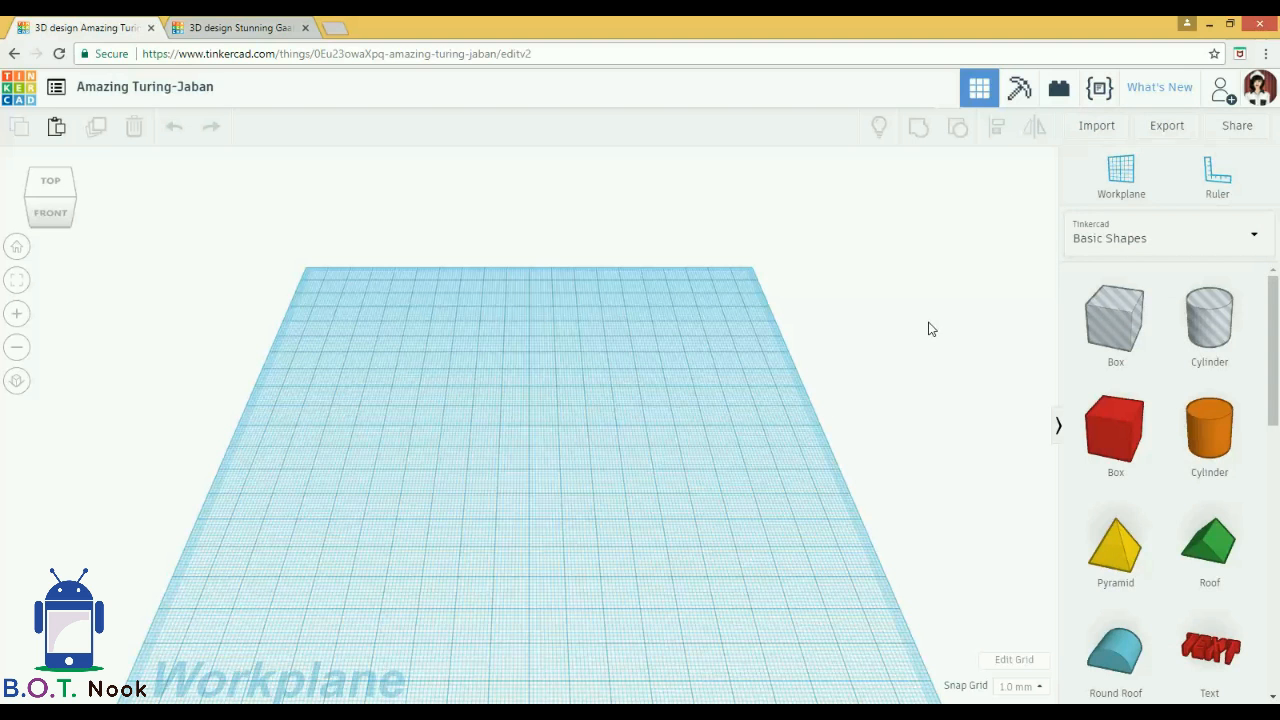
Step: Inspect the finished house in the Stunning Gaaris-Wolt design from its front and right sides, and close that design
left_click(232, 24)
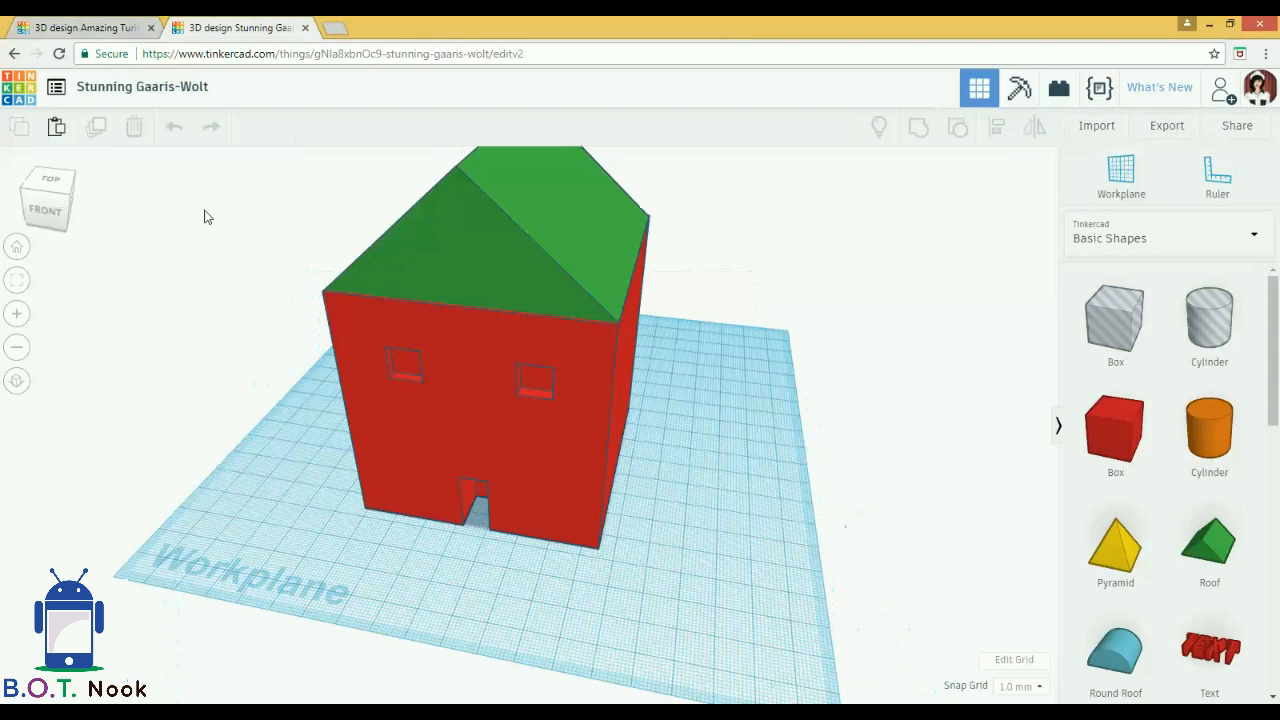
left_click(43, 210)
left_click_drag(42, 206, 34, 206)
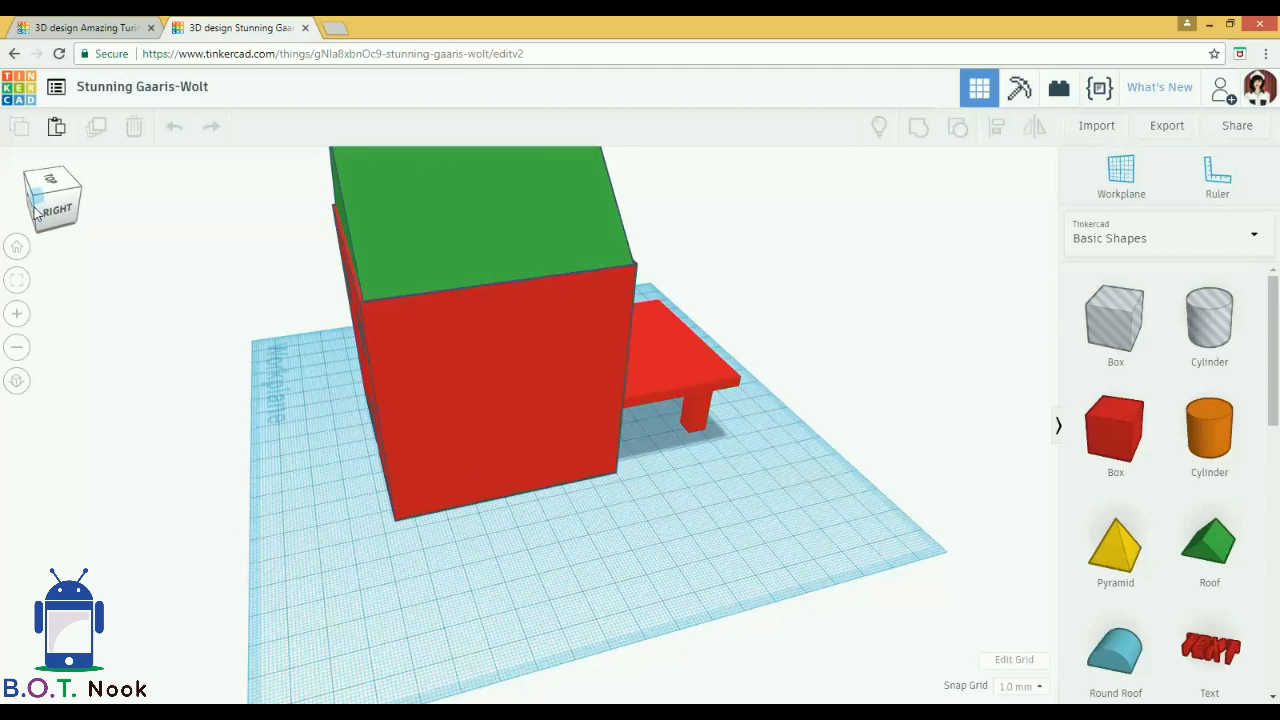
key("ctrl+w")
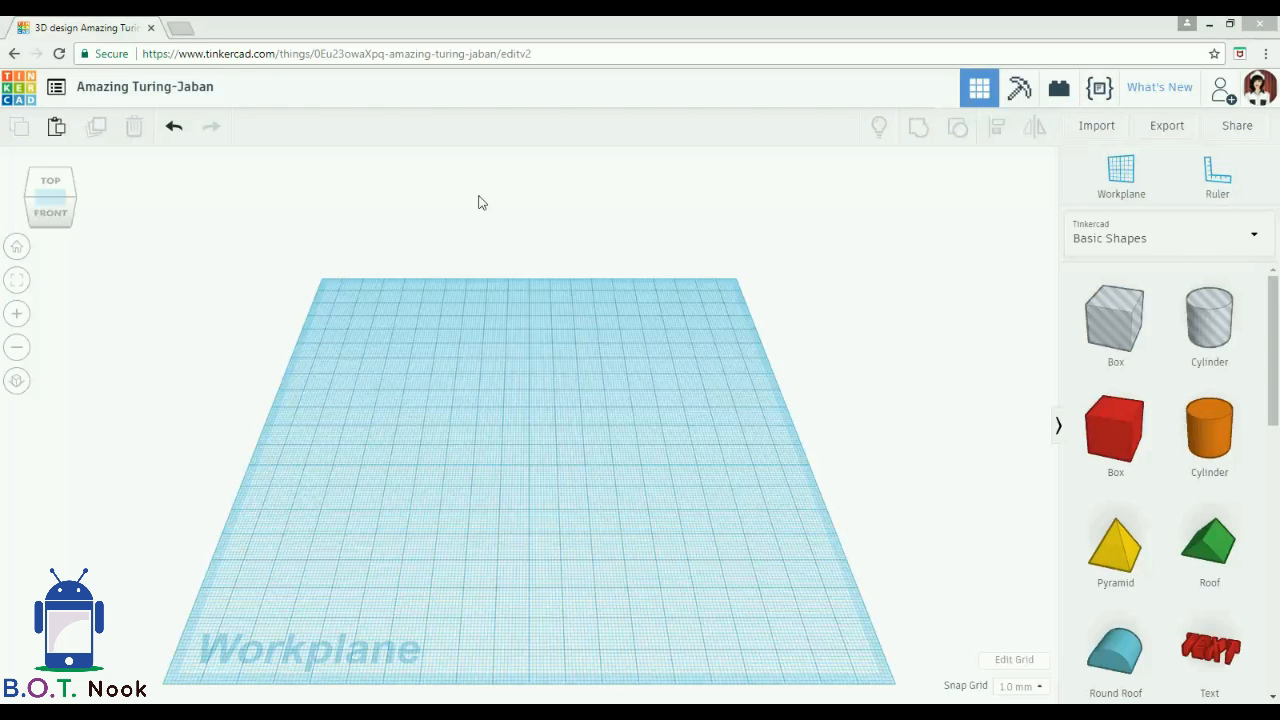
left_click(197, 88)
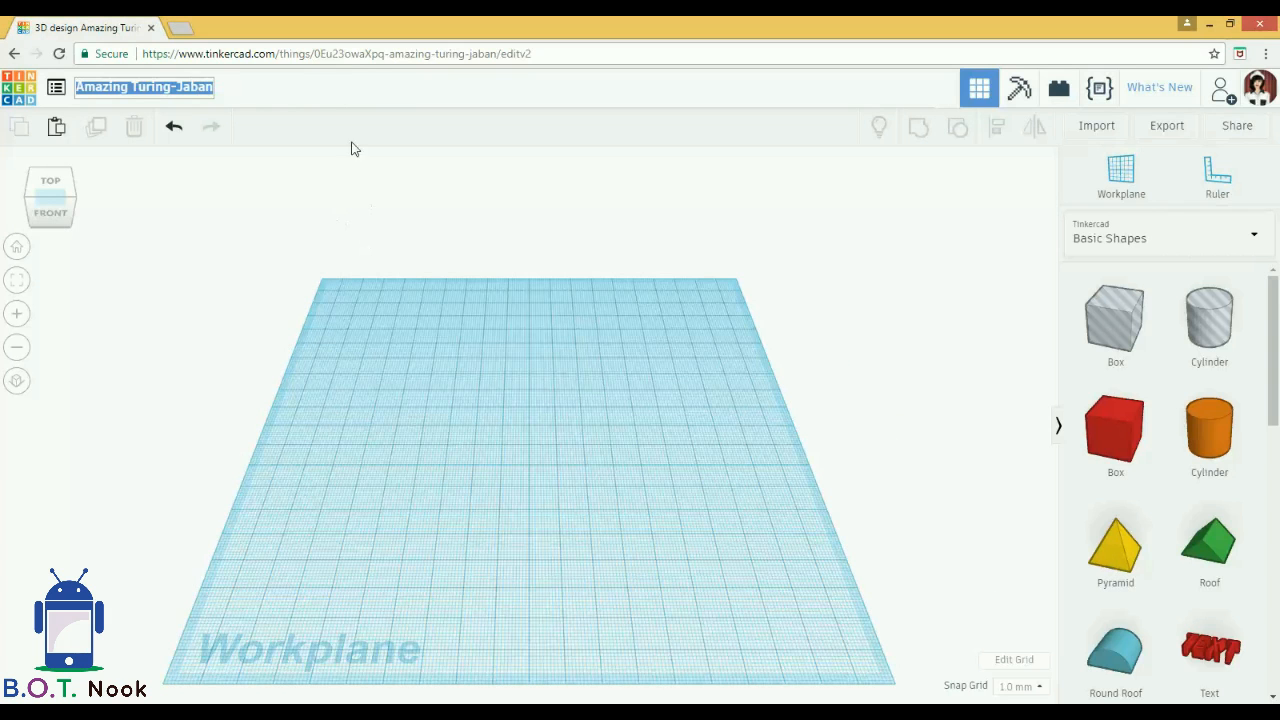
left_click(329, 95)
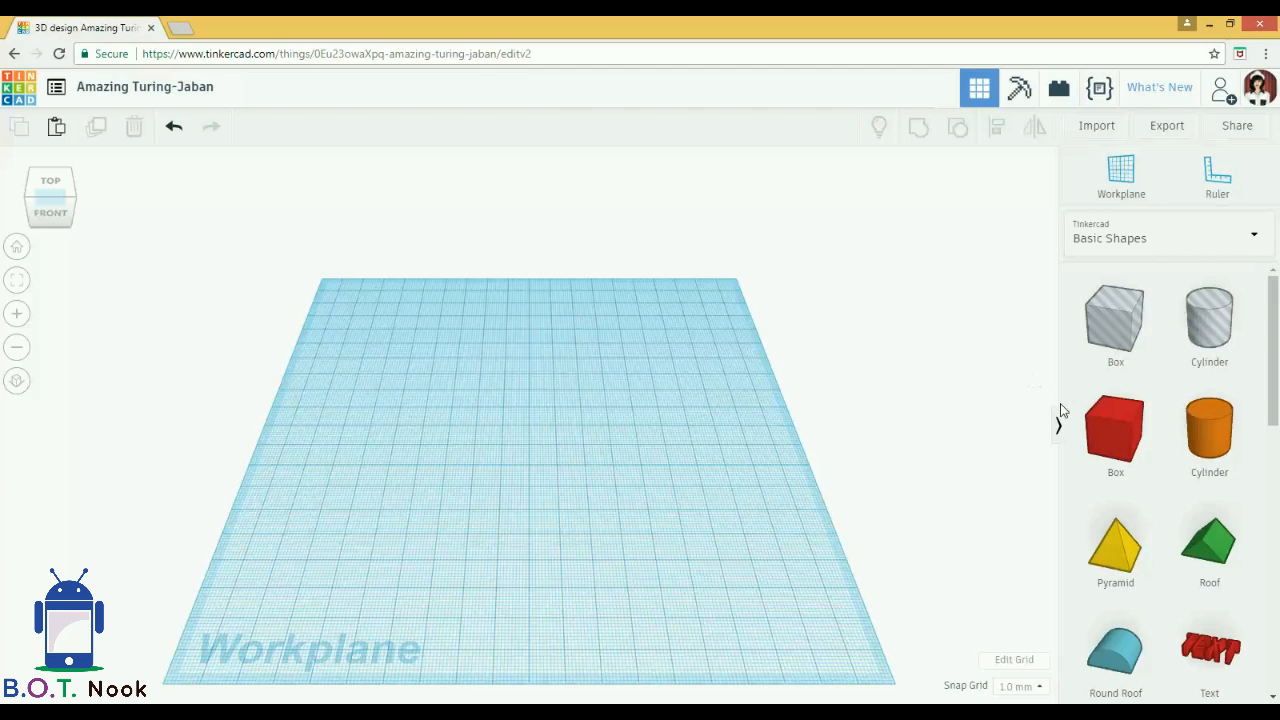
Step: Place a red box on the workplane, enlarge it into the house body, and move it about 23 mm left and 27 mm back
left_click_drag(1115, 430, 517, 458)
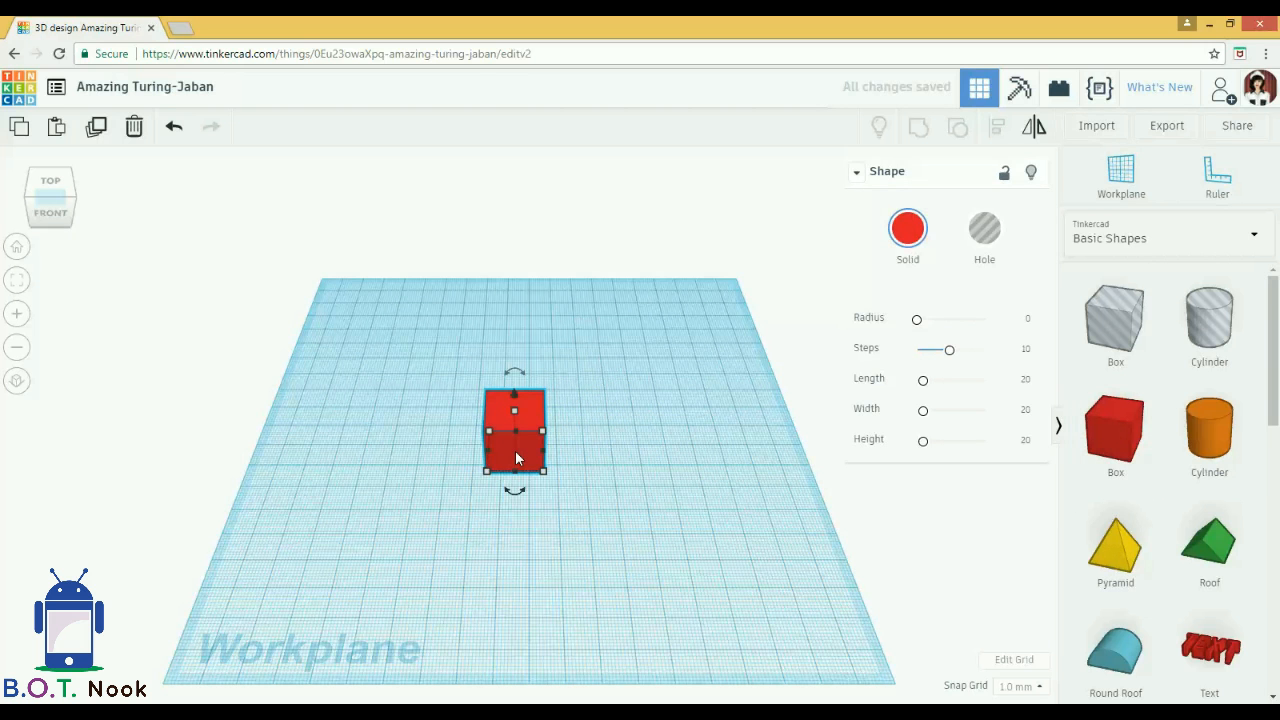
mouse_move(544, 474)
left_click_drag(544, 474, 706, 626)
left_click_drag(644, 549, 569, 468)
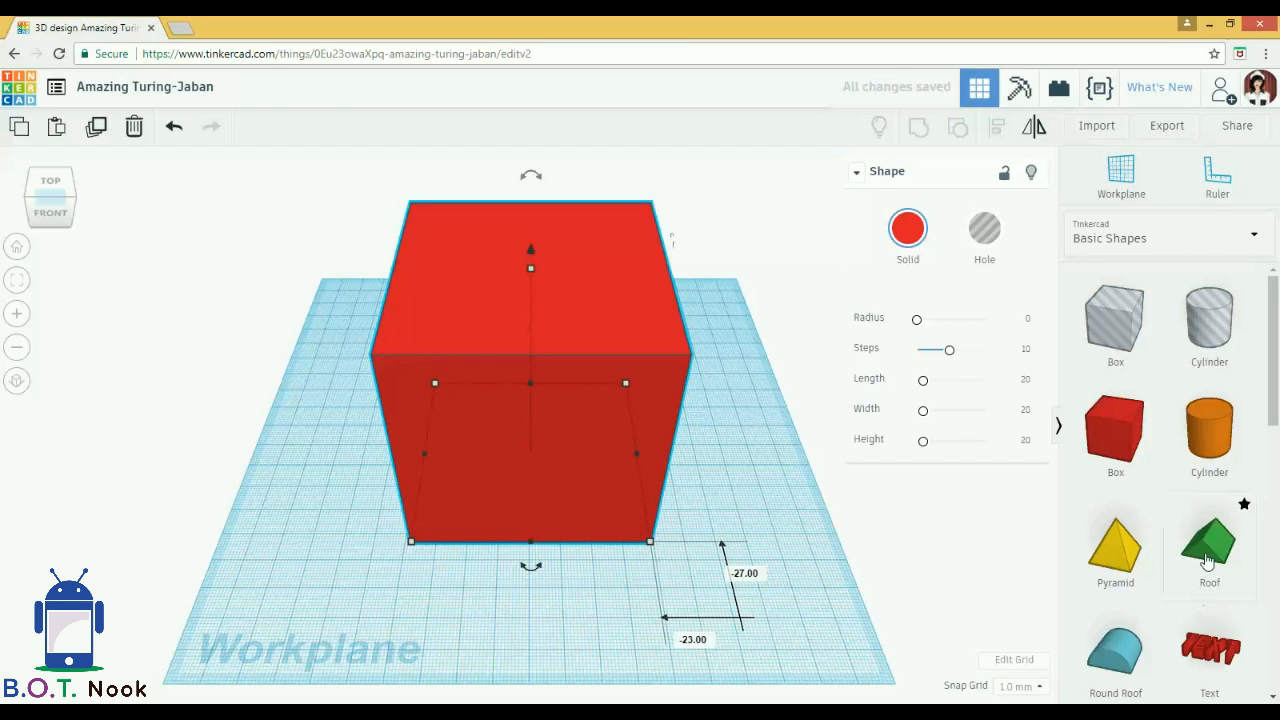
Step: Place a green Roof shape to the right of the house body and enlarge it to roughly the body's width, standing directly beside it
left_click_drag(1203, 562, 765, 472)
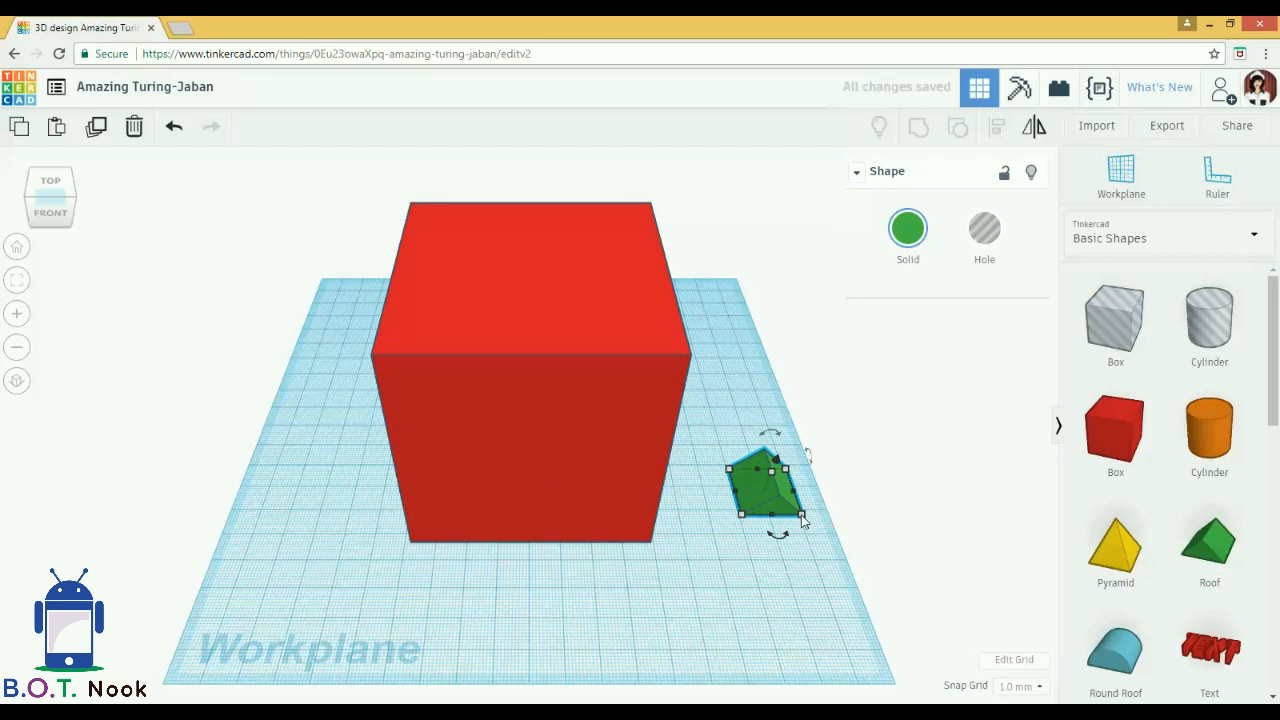
mouse_move(802, 515)
left_click_drag(802, 516, 821, 531)
left_click_drag(875, 584, 1004, 645)
left_click_drag(797, 490, 769, 466)
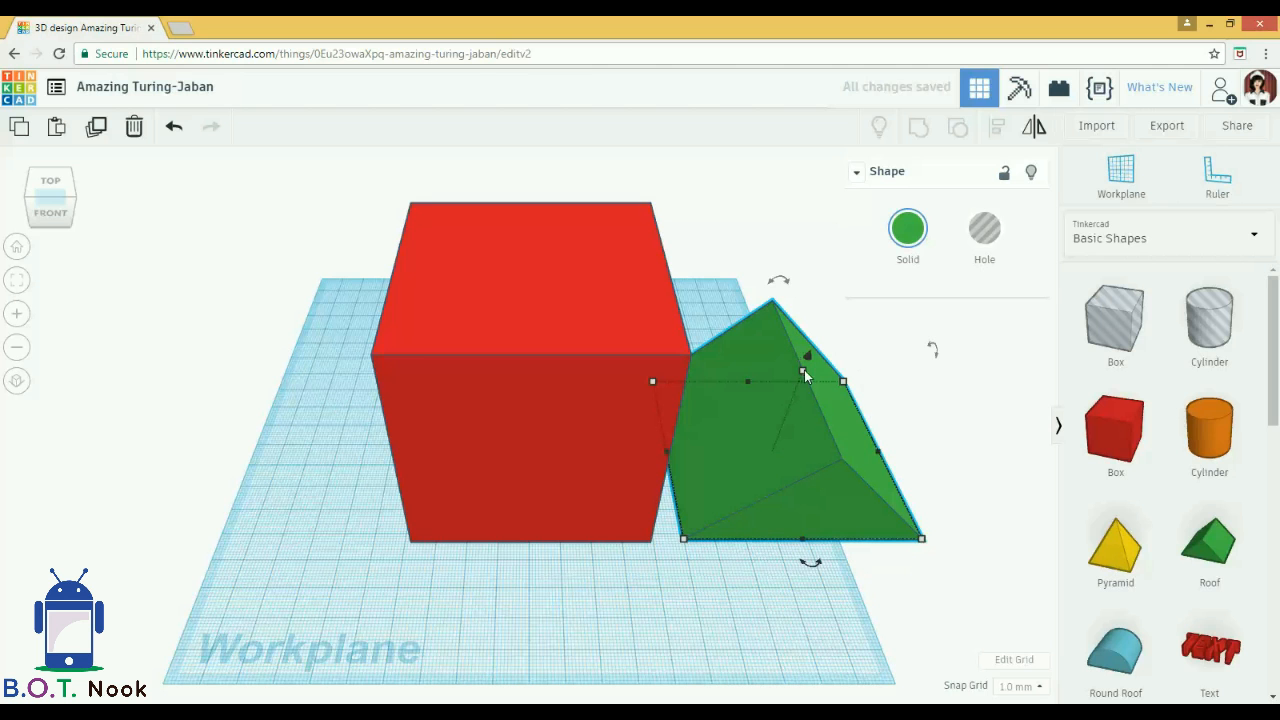
Step: Raise the roof about 65 mm and move it about 83 mm left and 7 mm back, over the house body
left_click_drag(808, 358, 850, 148)
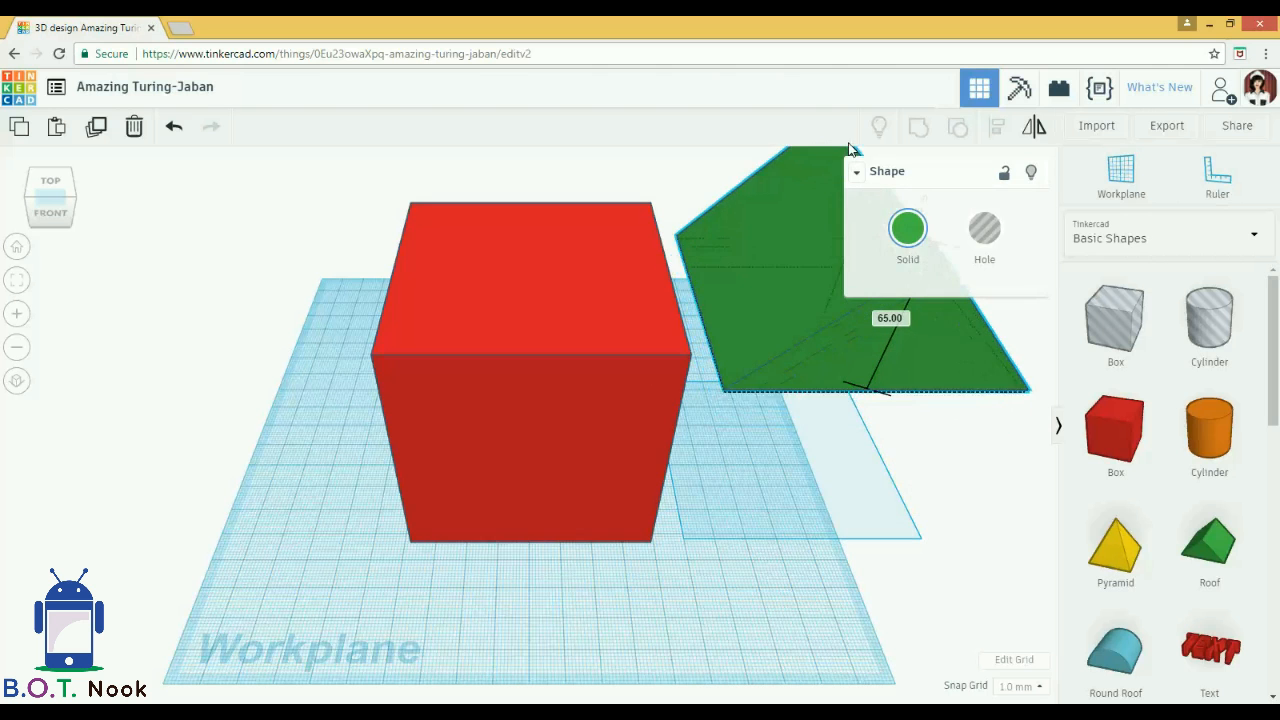
left_click(683, 347)
left_click_drag(808, 356, 518, 238)
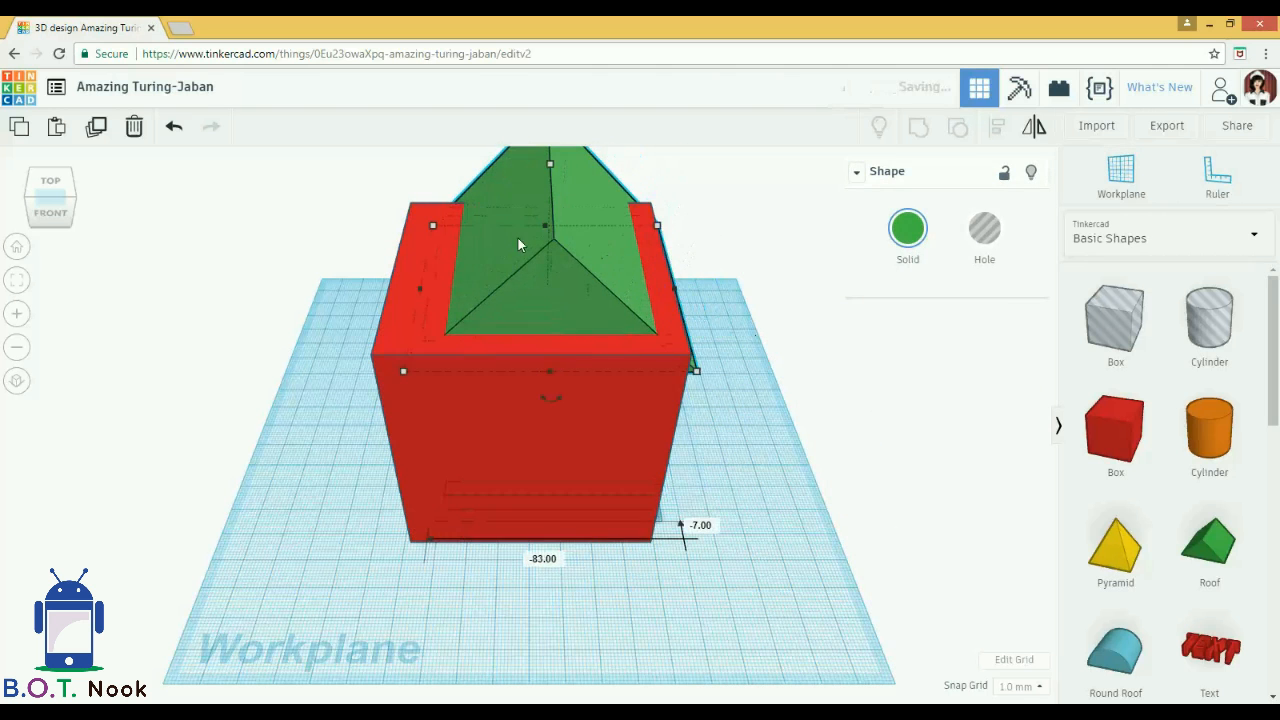
Step: Adjust the roof's height until it rests on top of the house body, and resize its depth to 79 mm
left_click(16, 346)
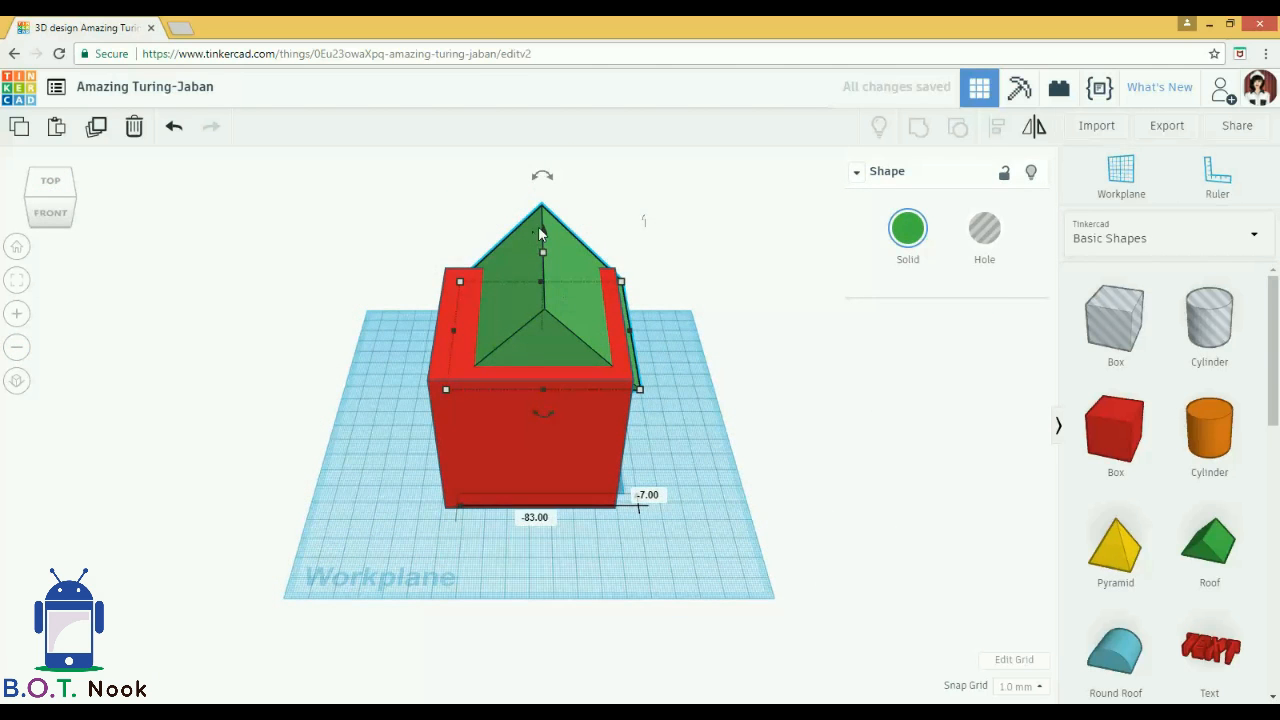
left_click_drag(542, 236, 580, 195)
mouse_move(533, 316)
left_mouse_down()
mouse_move(511, 331)
mouse_move(531, 331)
left_mouse_up()
left_click_drag(545, 203, 541, 212)
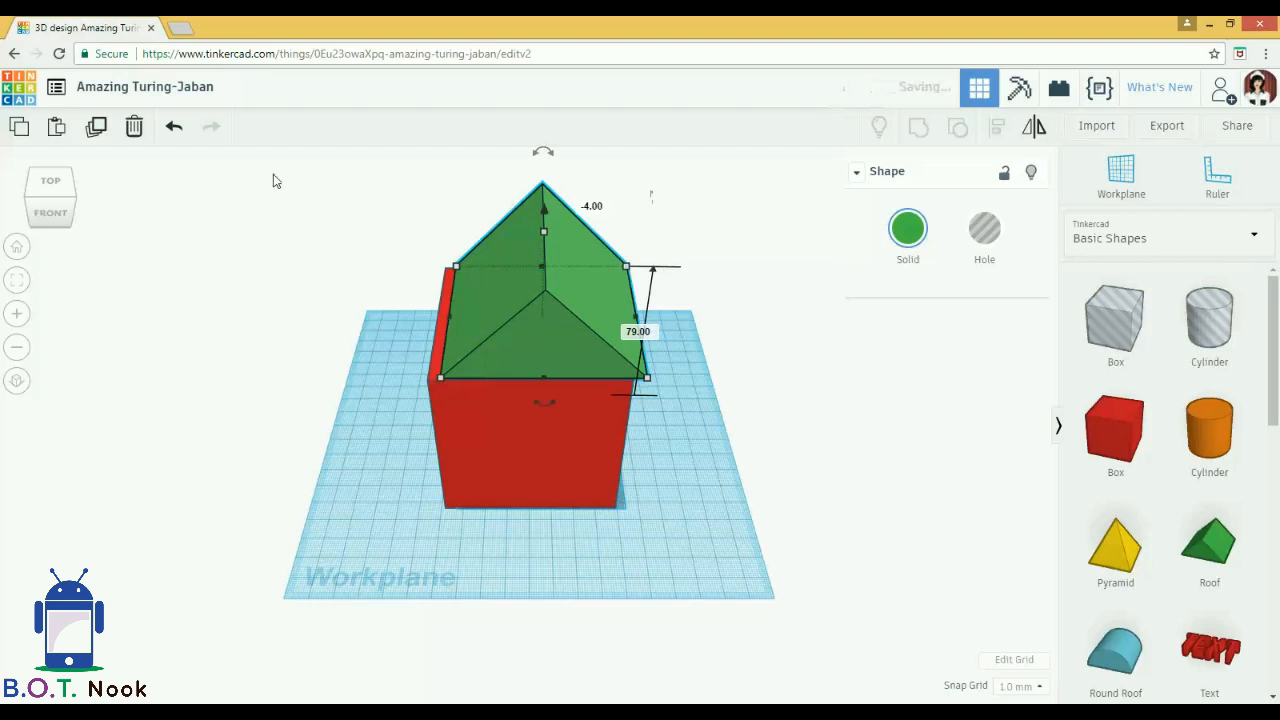
Step: Extend the roof's left side to the wall edge and pull in its right side, making the roof 77 mm wide
left_click_drag(55, 195, 56, 206)
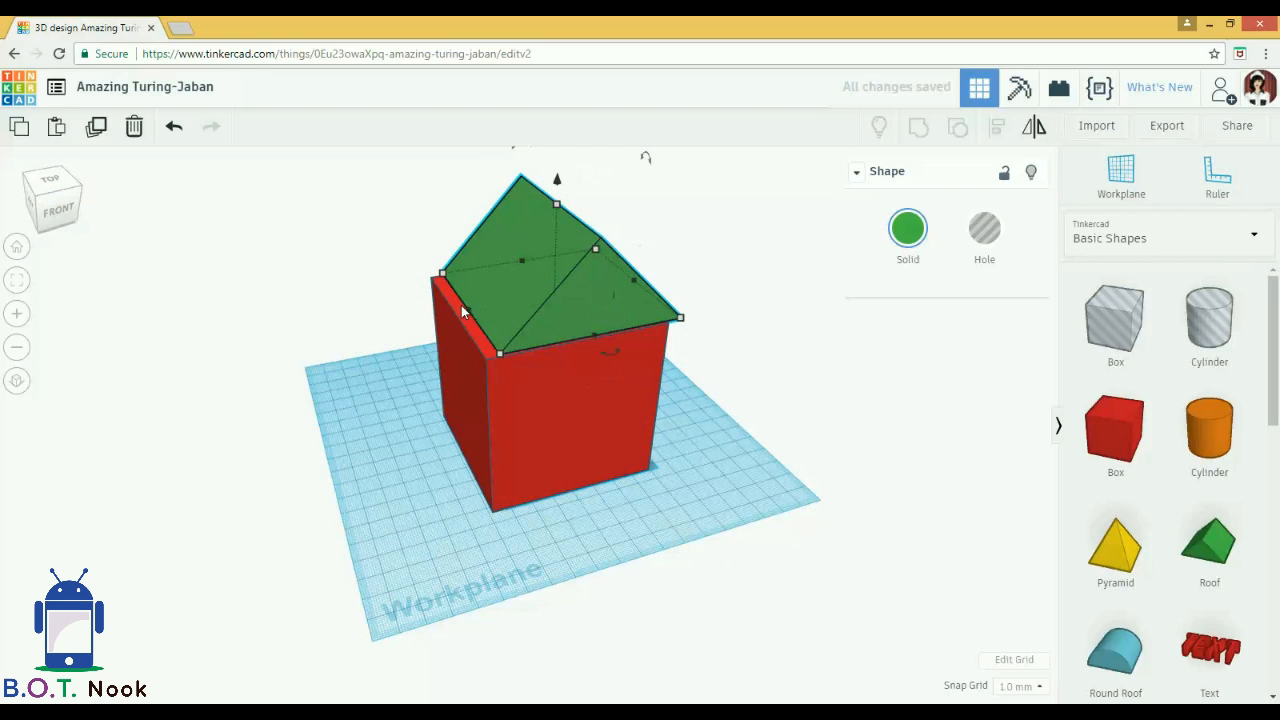
left_click_drag(468, 311, 457, 310)
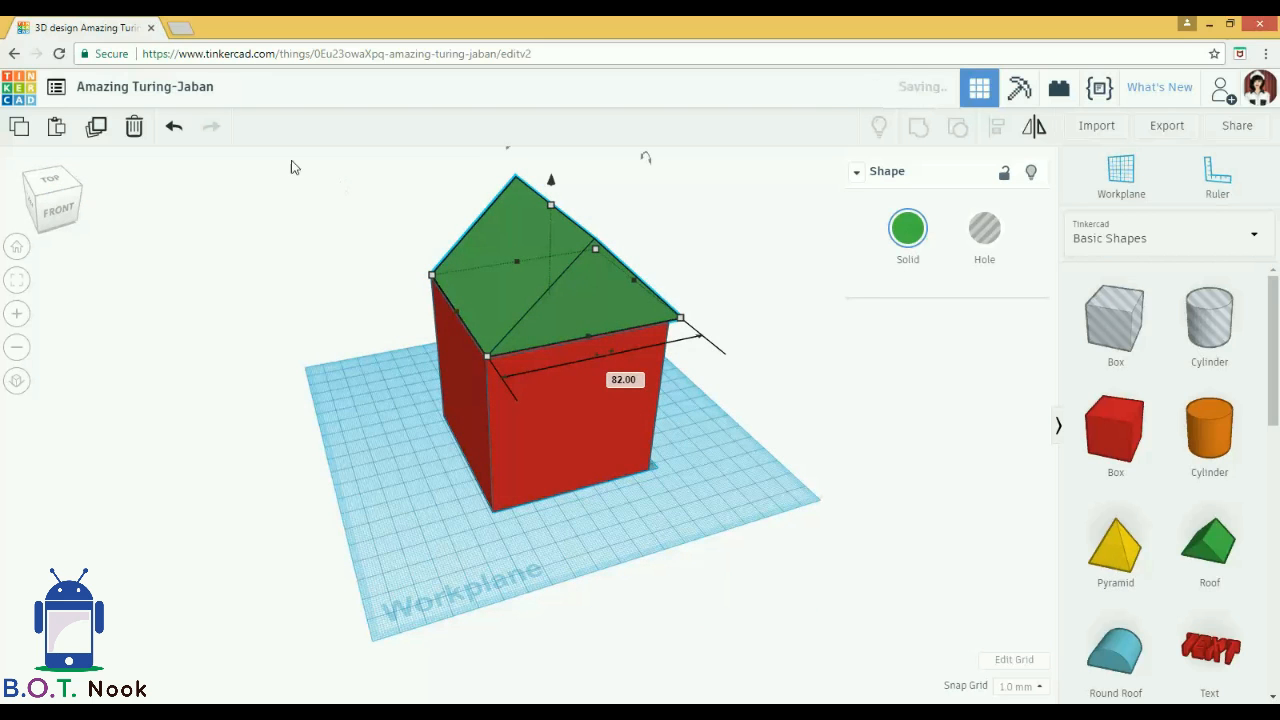
left_click(45, 201)
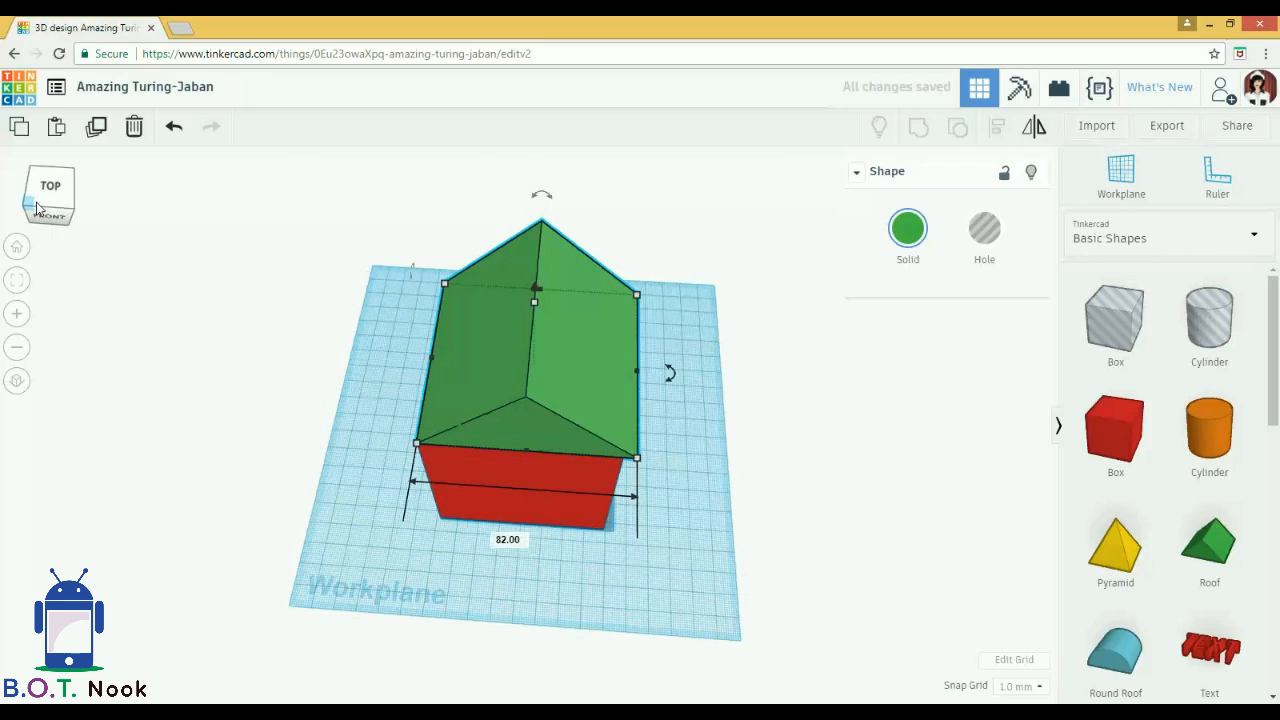
left_click_drag(637, 371, 624, 371)
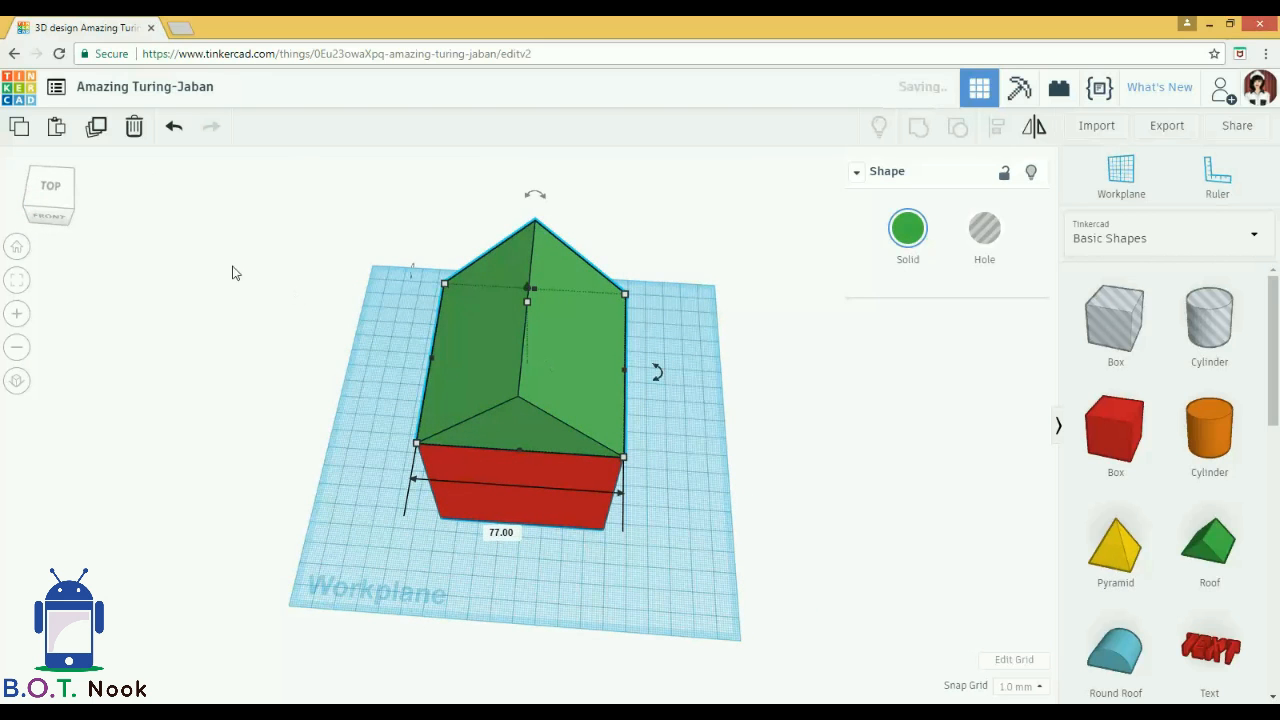
Step: Pull in the roof's back edge to match the rear wall, making the roof 77 mm deep, and deselect it
left_click(71, 211)
left_click_drag(73, 207, 35, 210)
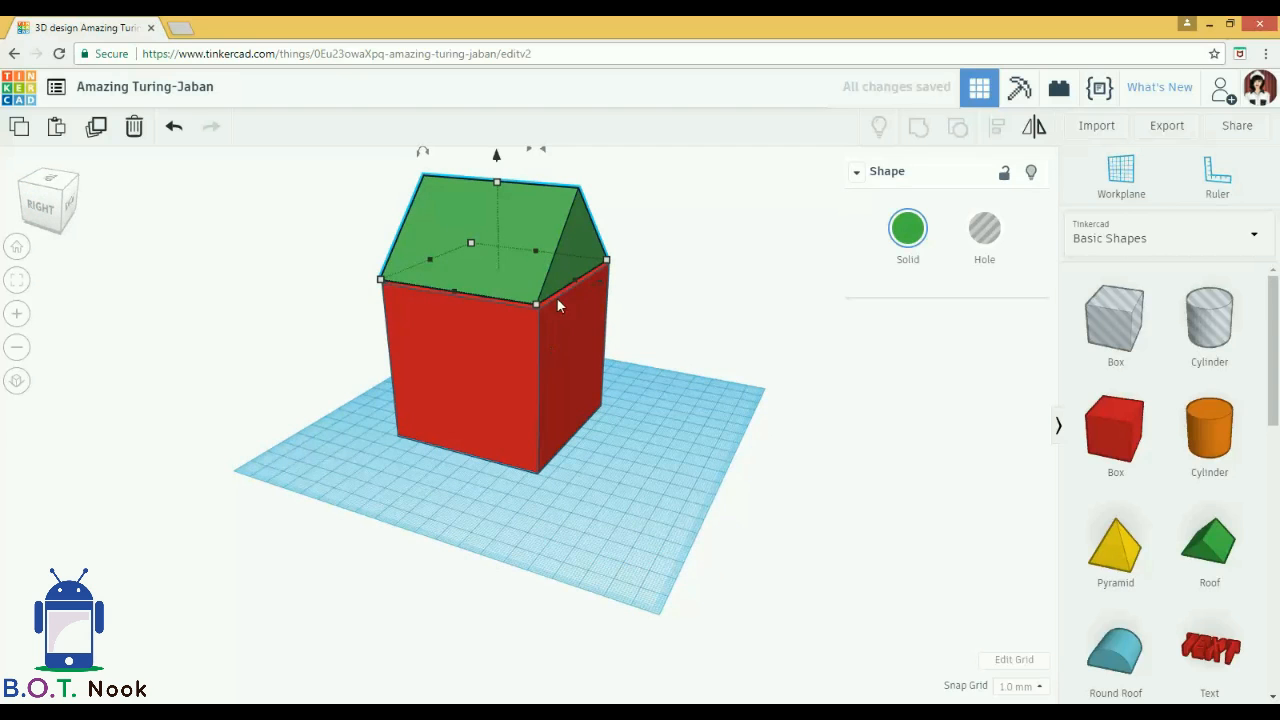
mouse_move(572, 283)
left_click_drag(579, 281, 575, 277)
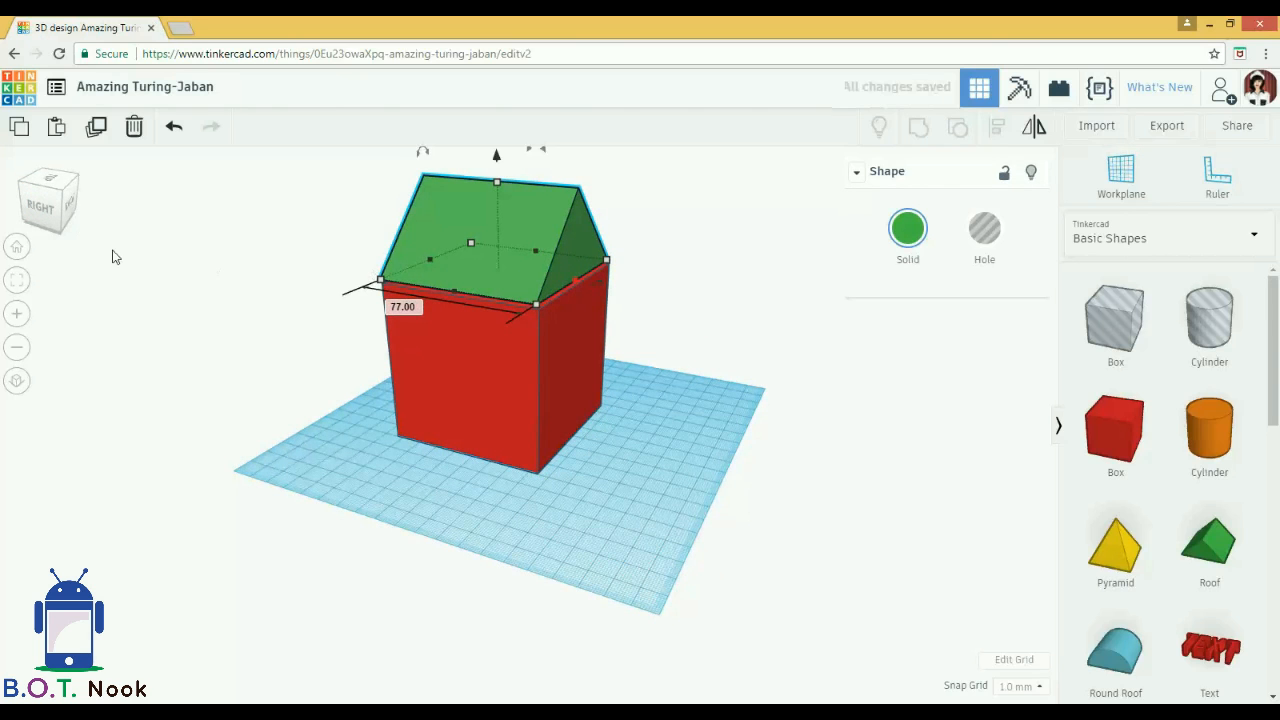
left_click_drag(28, 208, 90, 208)
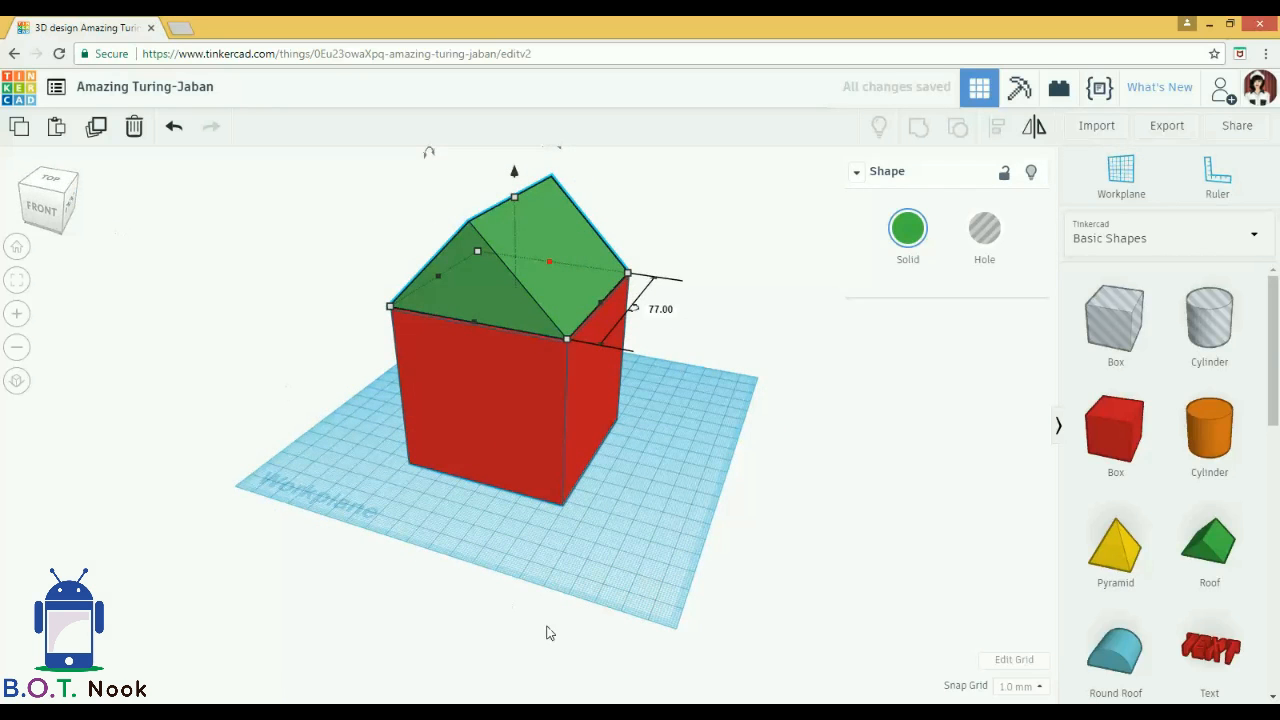
left_click(557, 560)
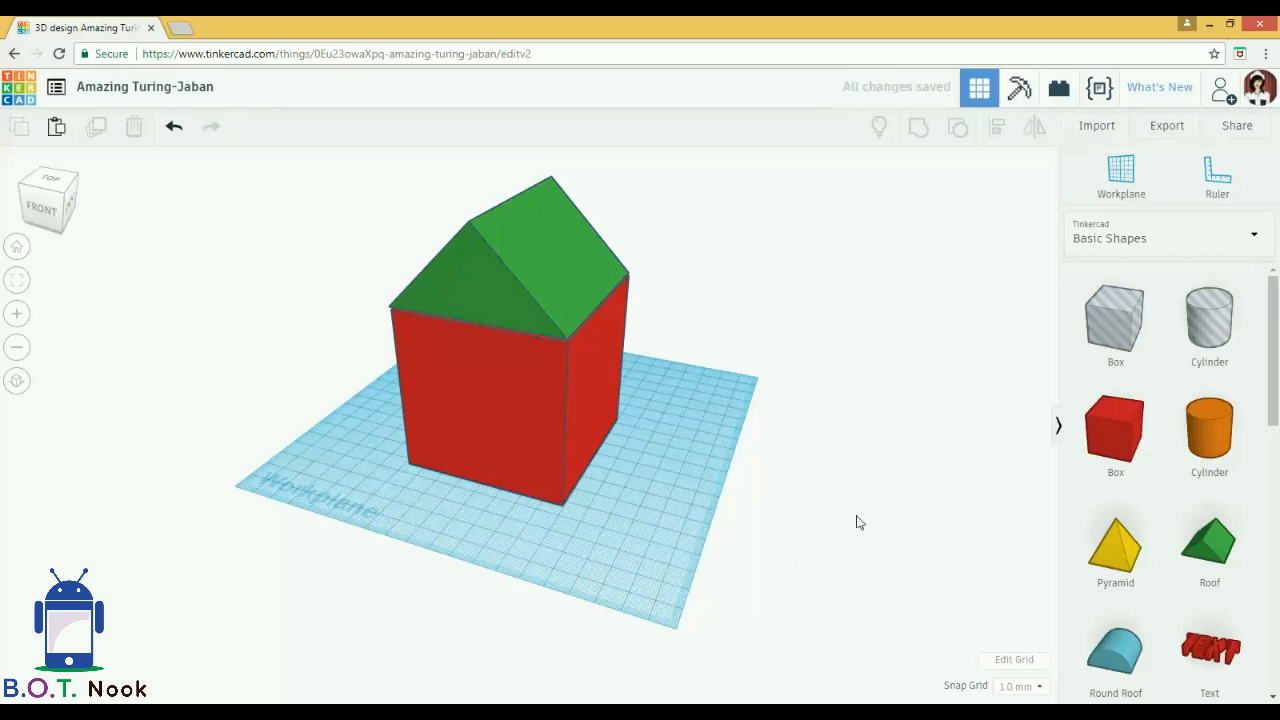
Step: Add a box beside the house, narrow it to roughly half its width, and turn it into a hole
left_click_drag(1088, 427, 678, 458)
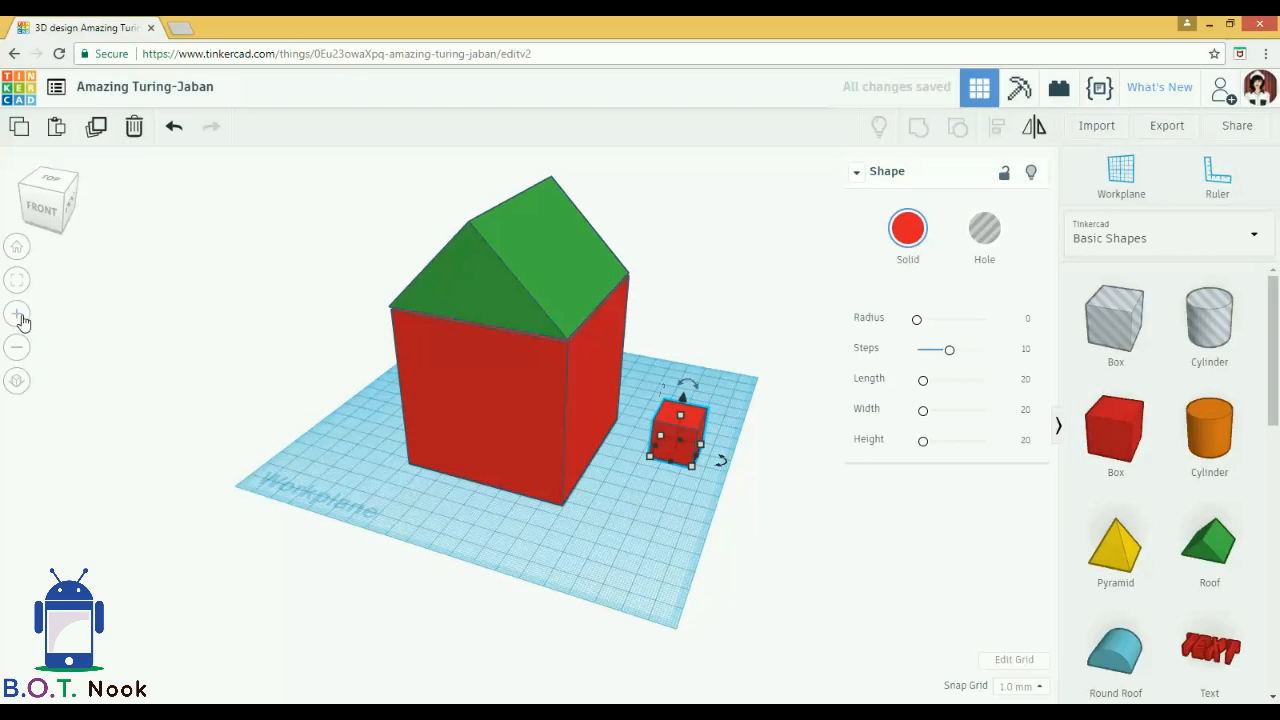
left_click(20, 318)
left_click(22, 322)
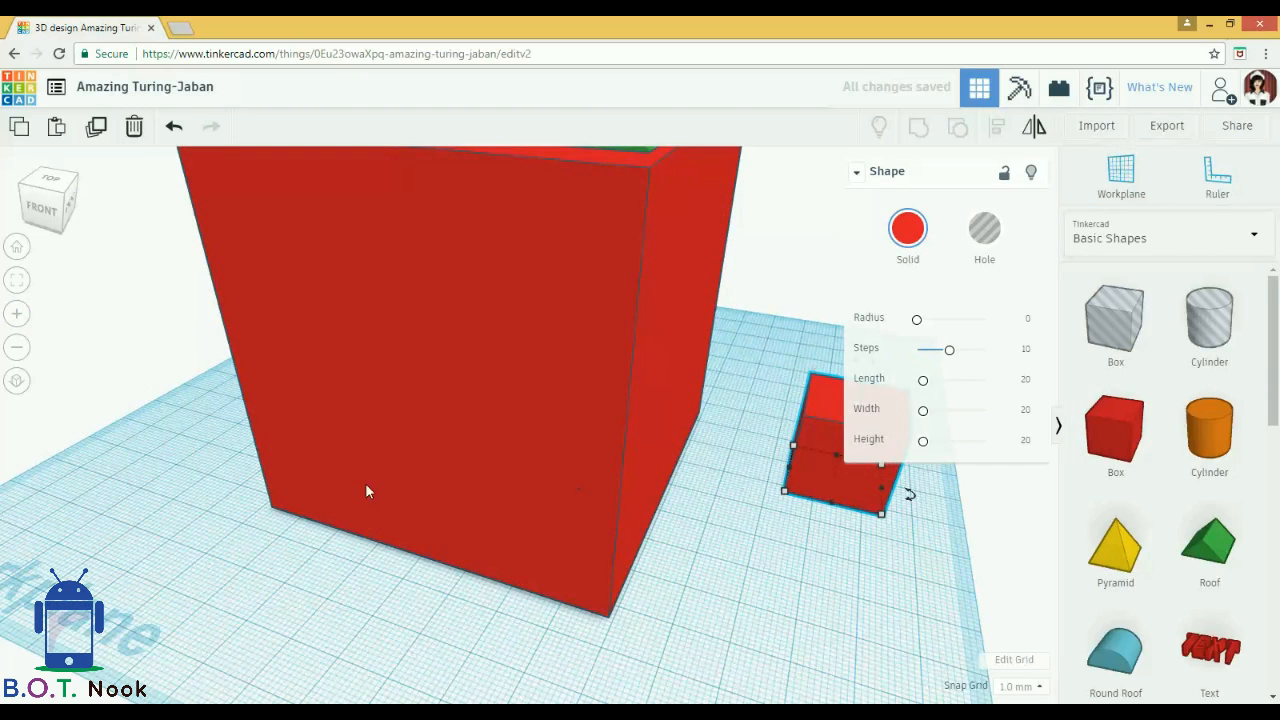
left_click(17, 283)
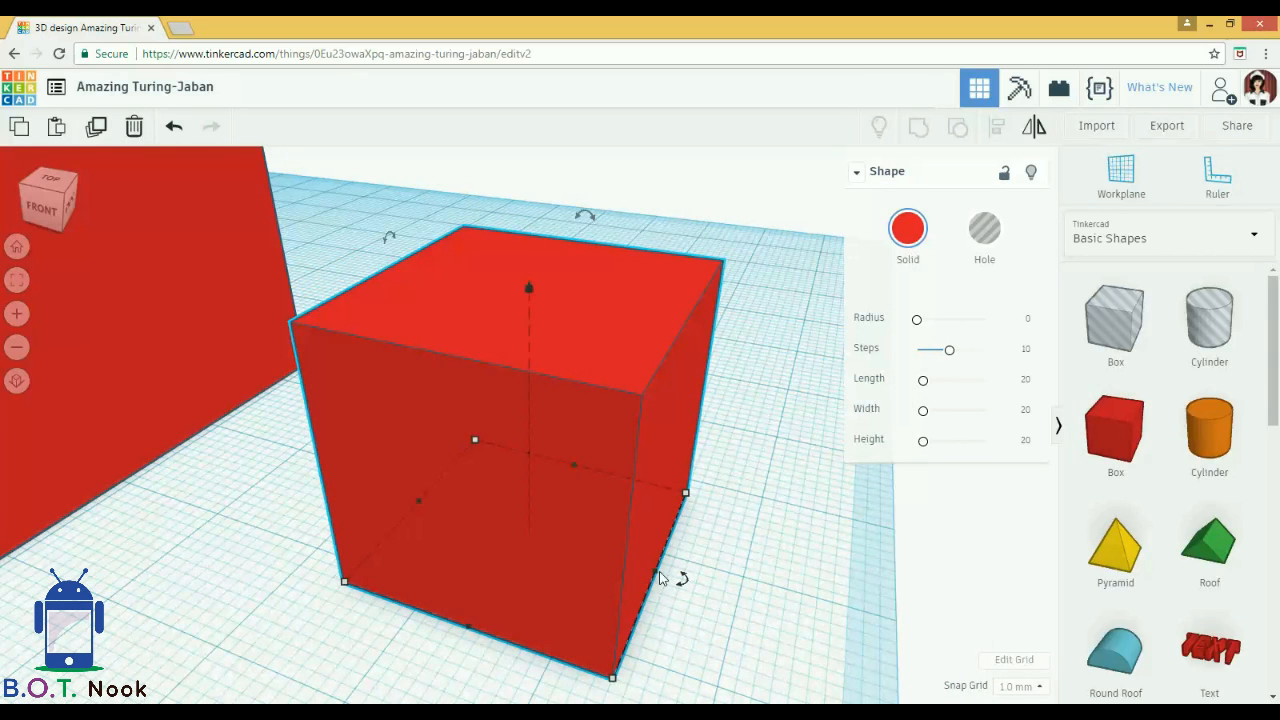
left_click_drag(656, 578, 524, 510)
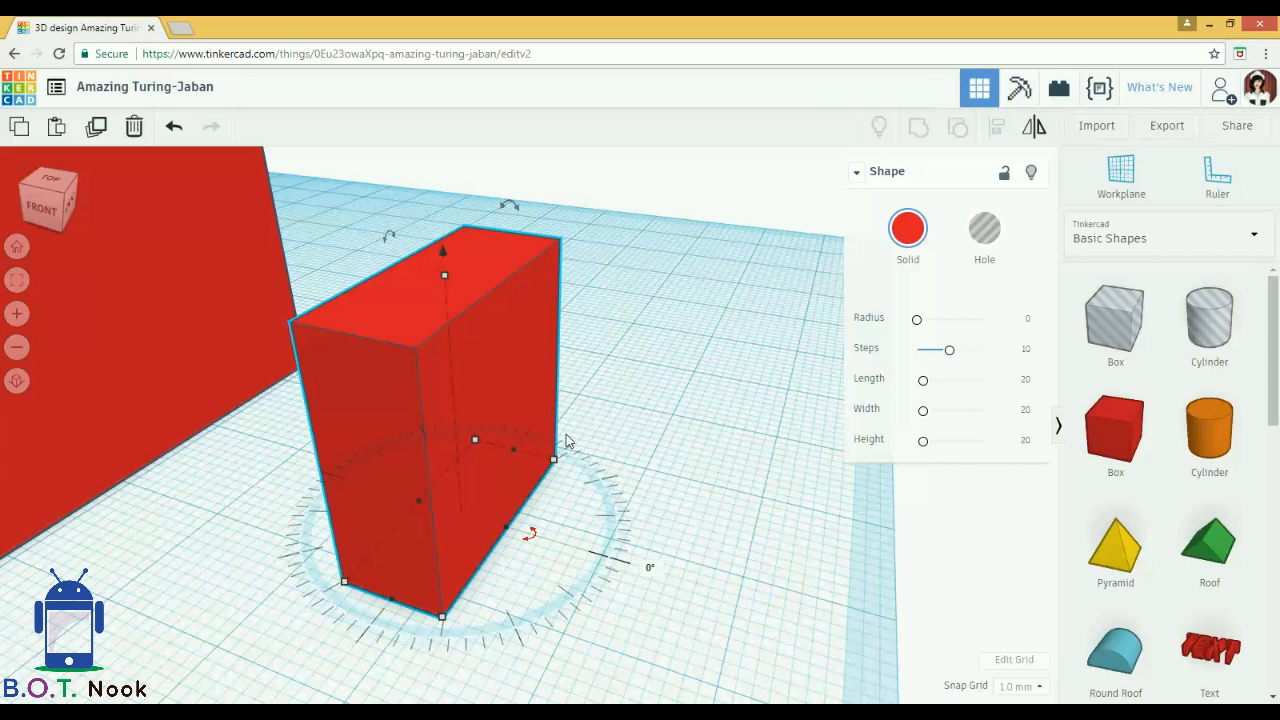
left_click(985, 230)
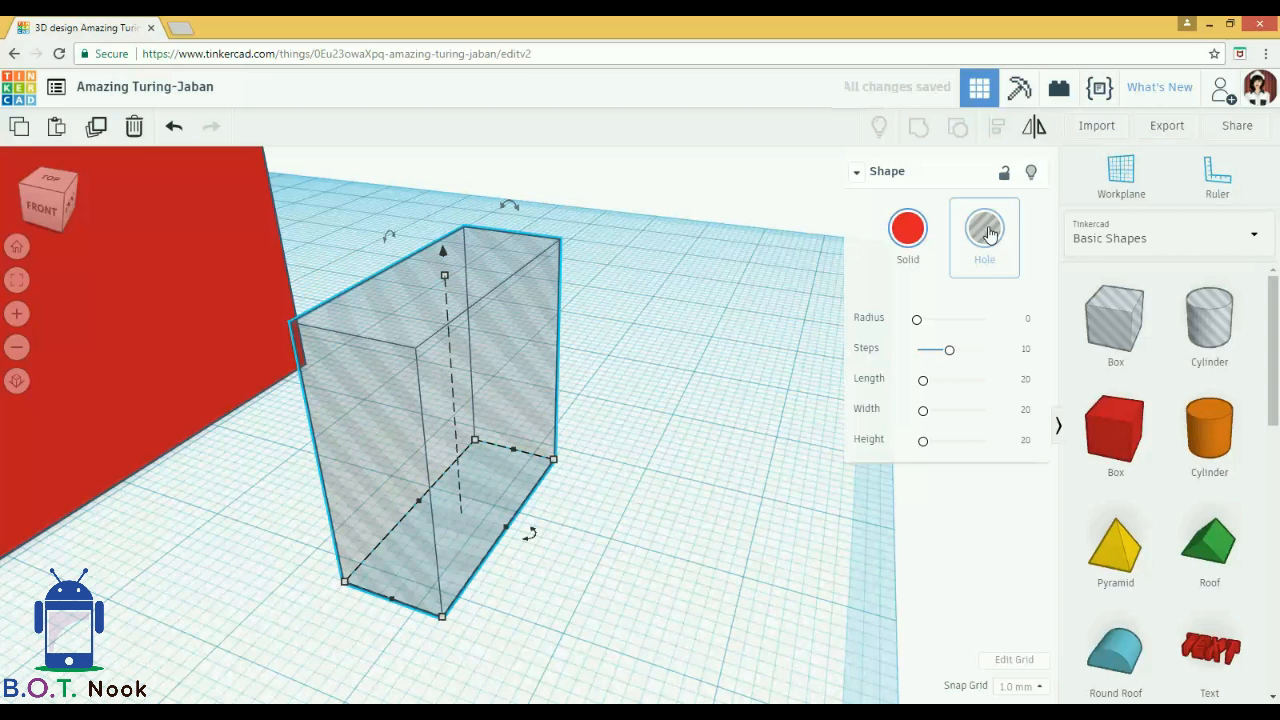
left_click(704, 455)
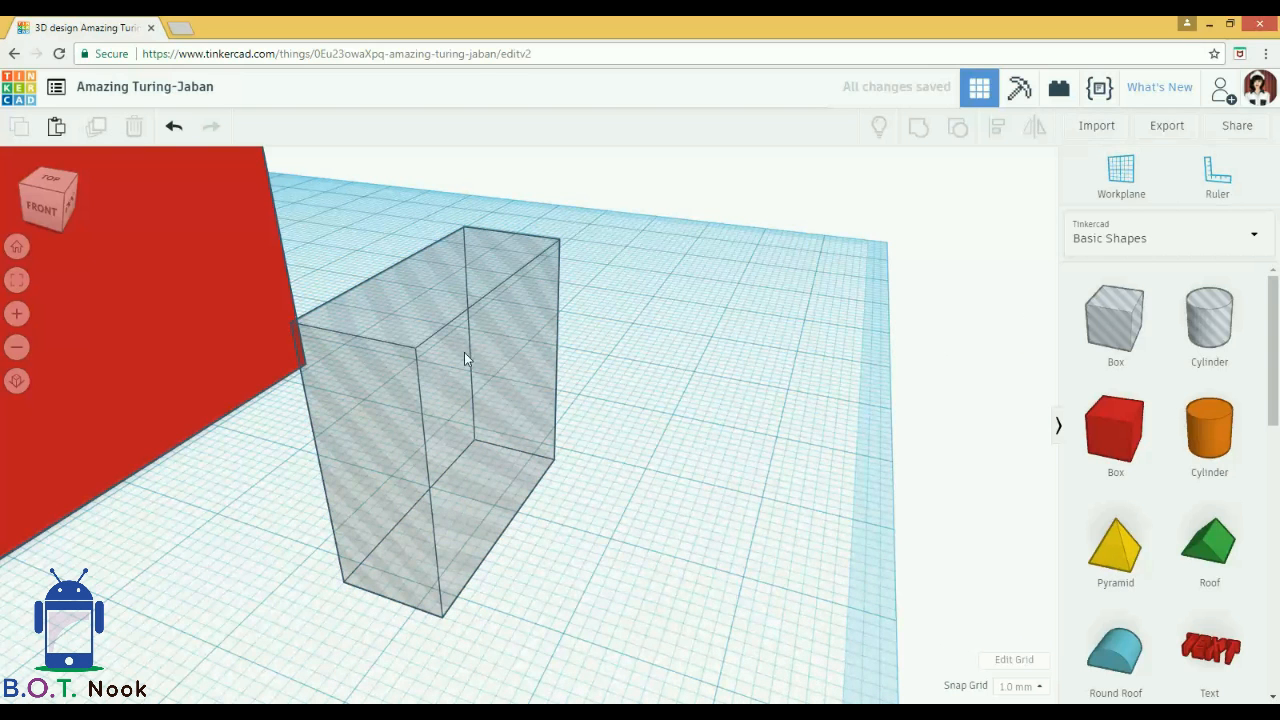
Step: Move the hole box to the middle of the house's front wall at ground level
left_click(16, 349)
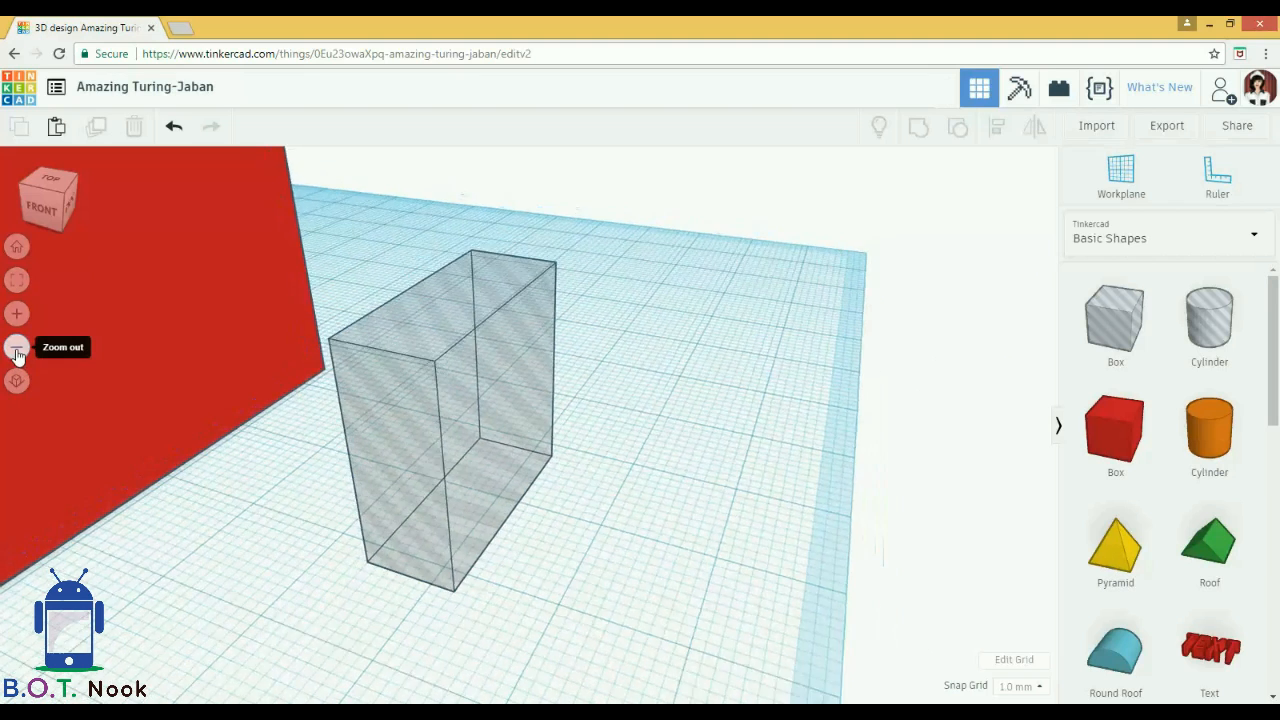
left_click(16, 349)
left_click(16, 349)
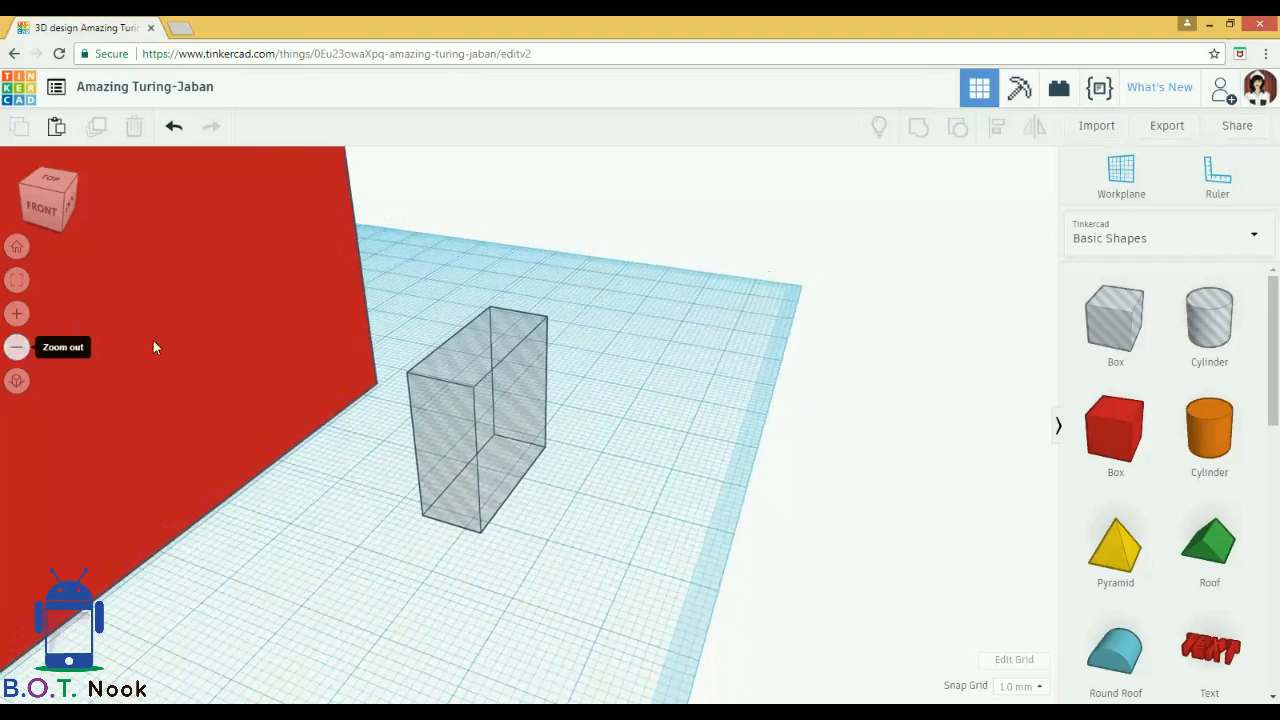
left_click(16, 246)
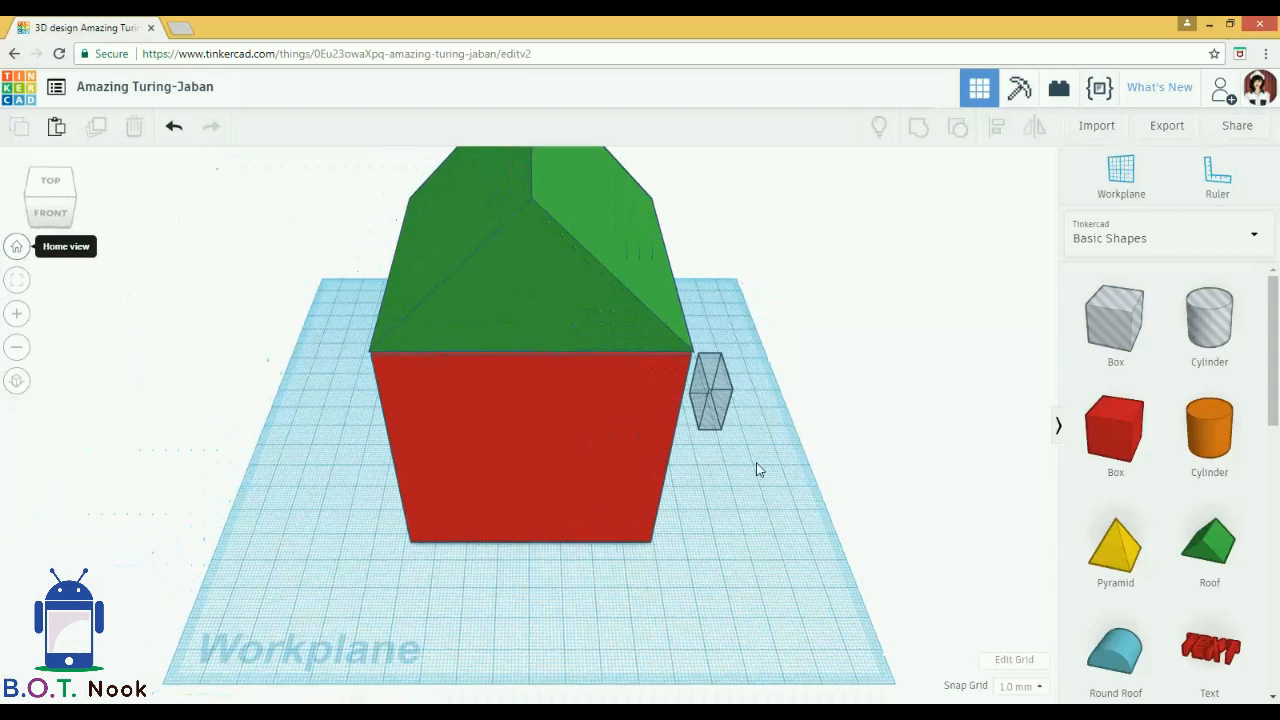
left_click(728, 405)
left_click_drag(728, 405, 546, 543)
left_click(50, 212)
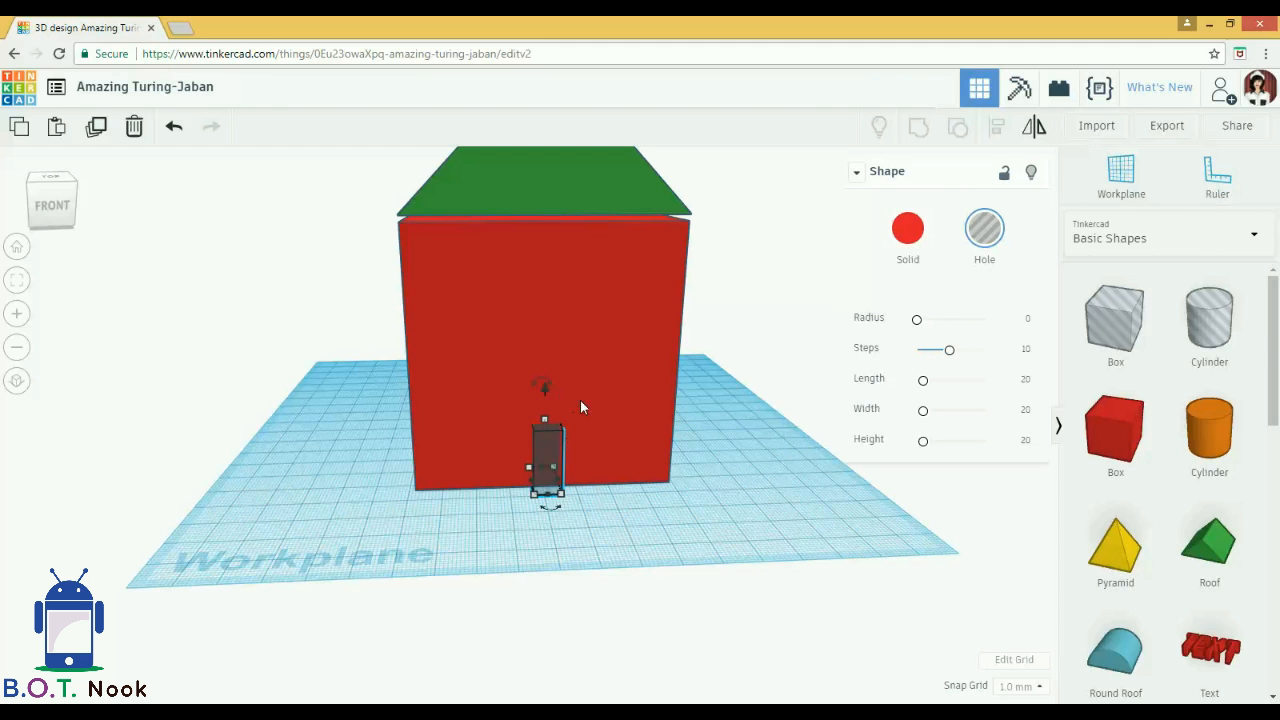
Step: Group the hole box with the red house body to cut the doorway, and deselect the result
left_click(572, 326, "shift")
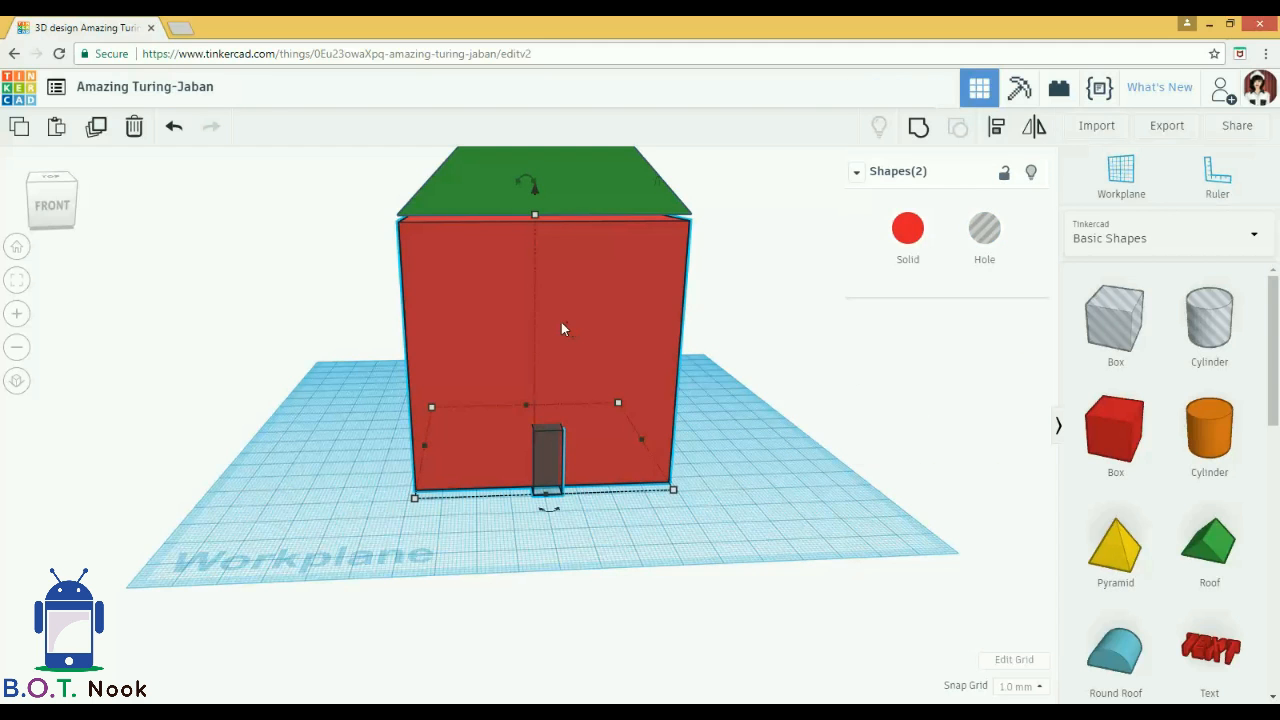
left_click(919, 138)
left_click(819, 498)
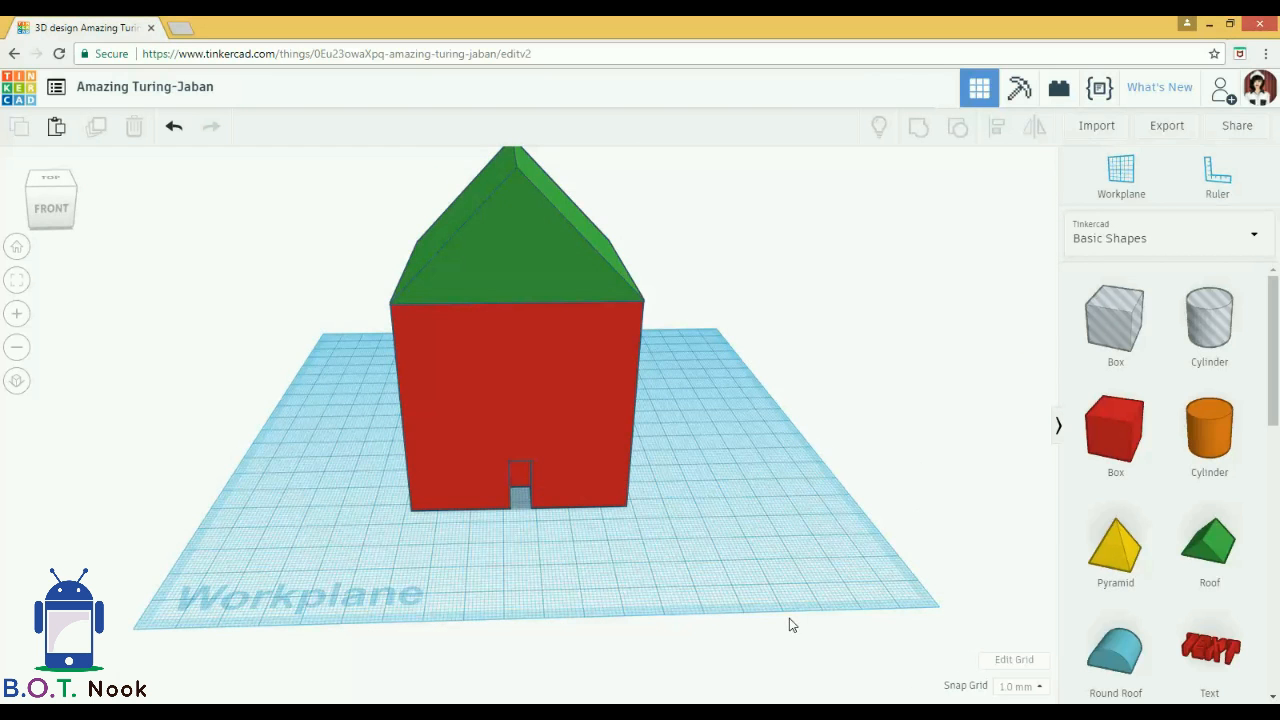
Step: Add another box beside the house, shrink its base to 8 by 8 mm, and make it a hole
left_click_drag(1106, 430, 761, 478)
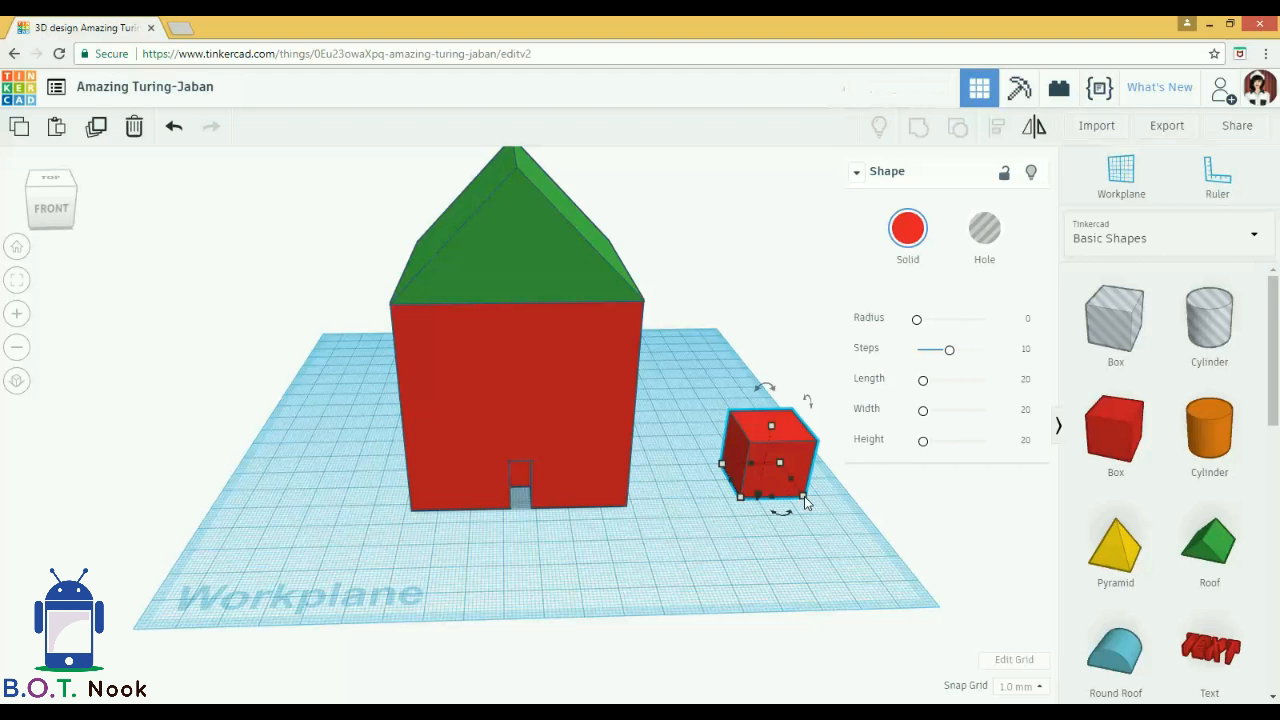
mouse_move(808, 505)
left_click_drag(806, 502, 749, 471)
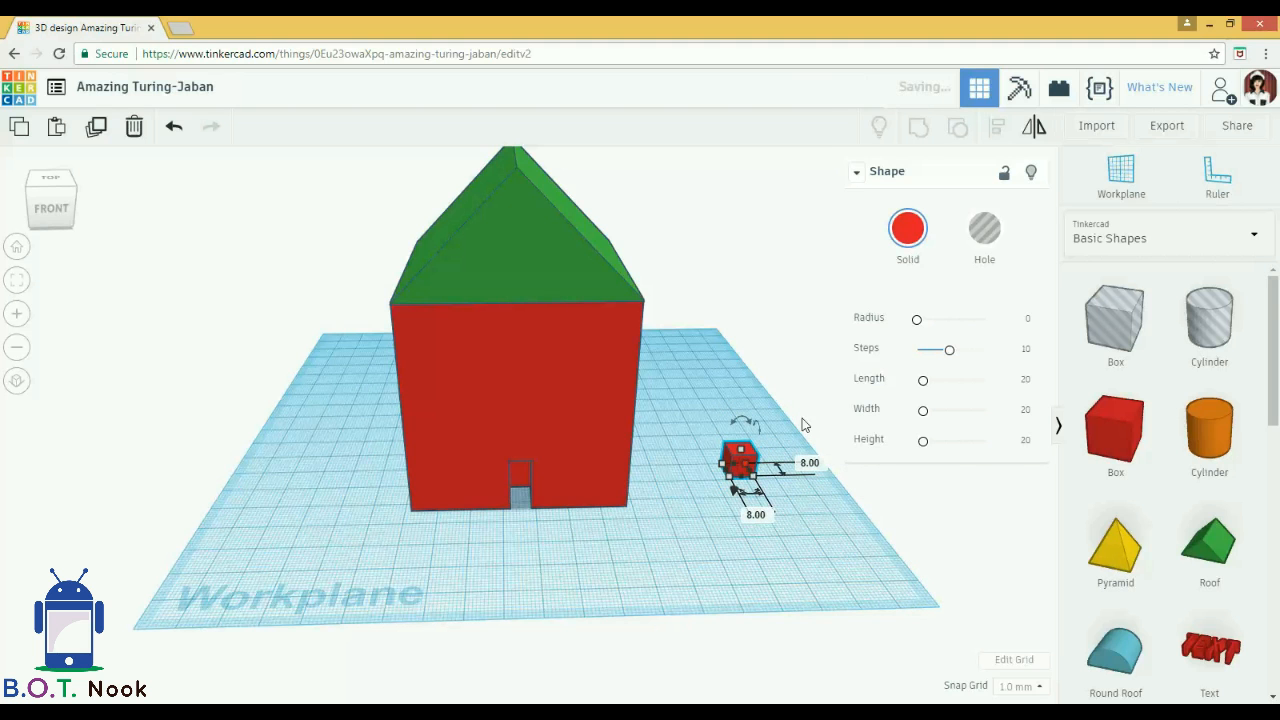
left_click(996, 226)
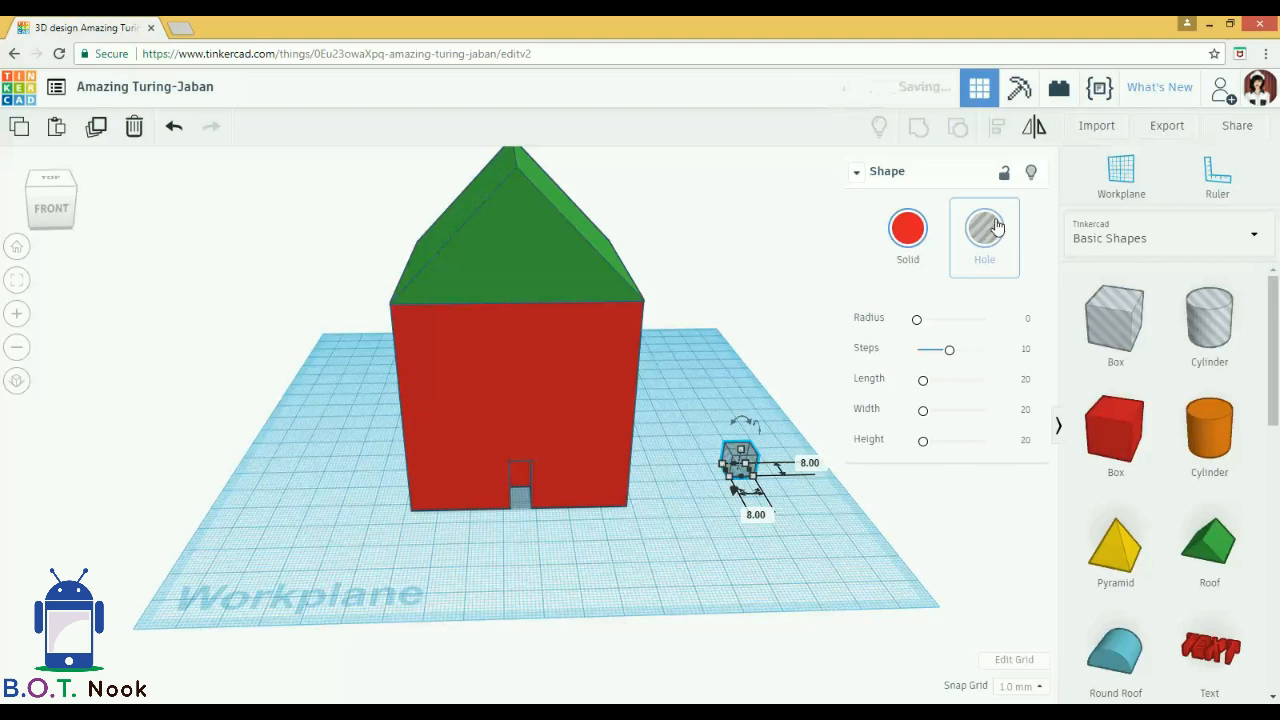
Step: Place the small hole 46 mm up on the front wall's upper left, and put a copy of it on the upper right
left_click_drag(752, 455, 460, 392)
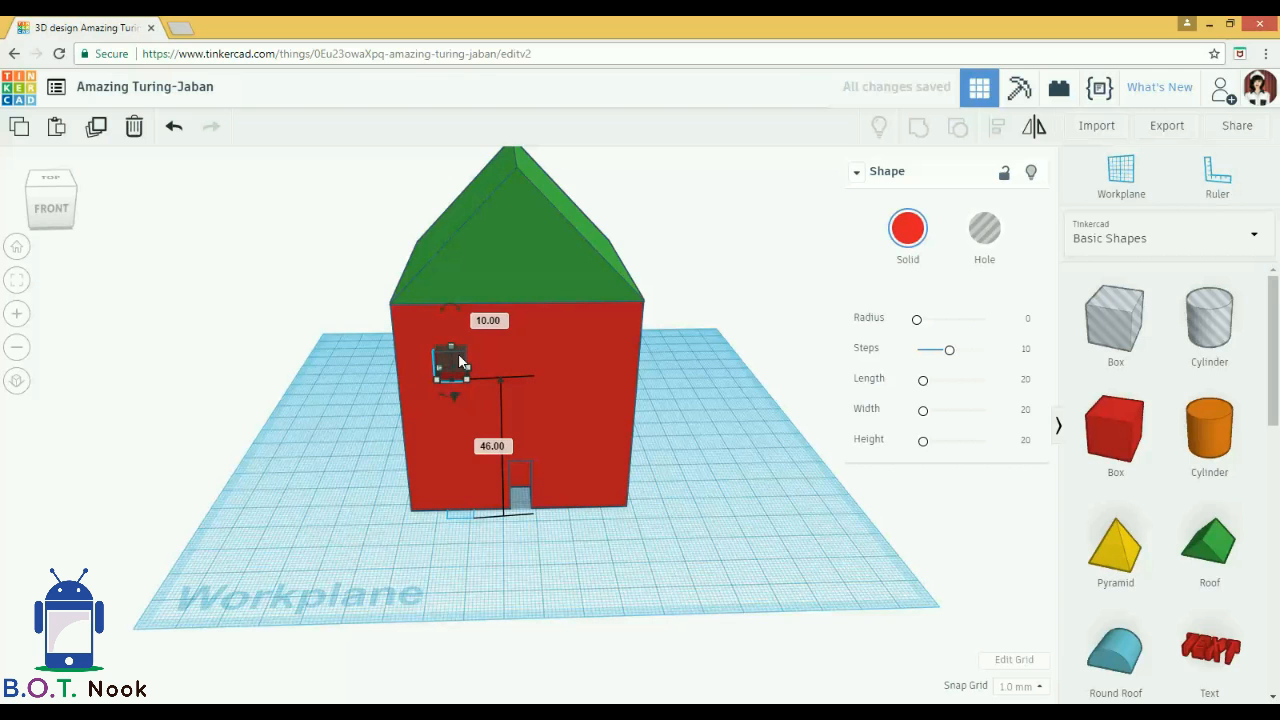
key("ctrl+c")
key("ctrl+v")
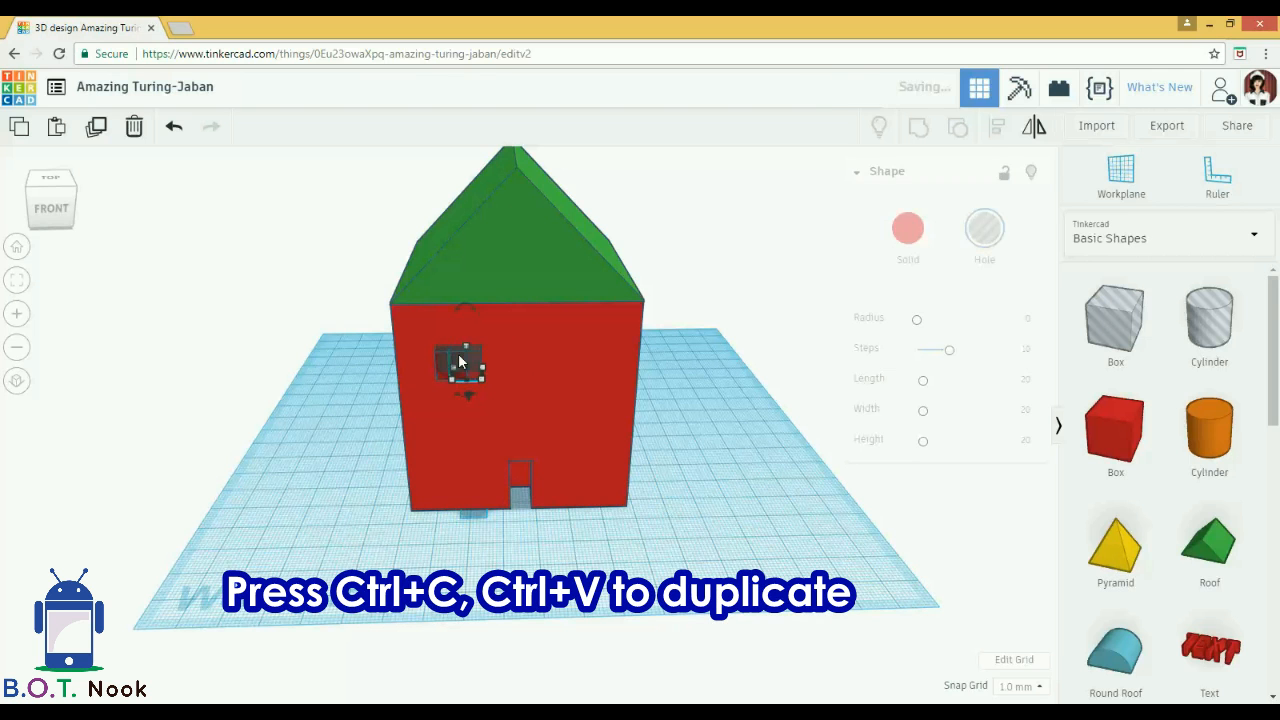
left_click_drag(469, 354, 586, 358)
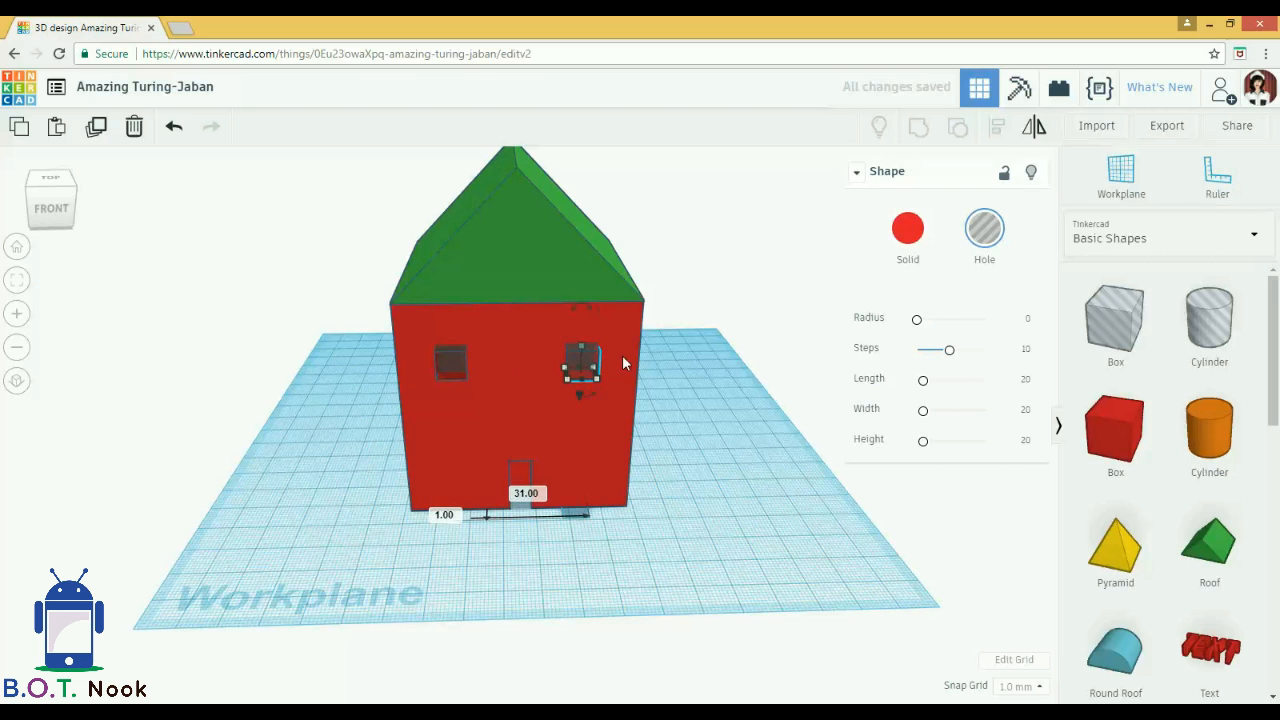
Step: Group both window holes with the house body to cut the two windows, and deselect it
left_click(466, 370, "shift")
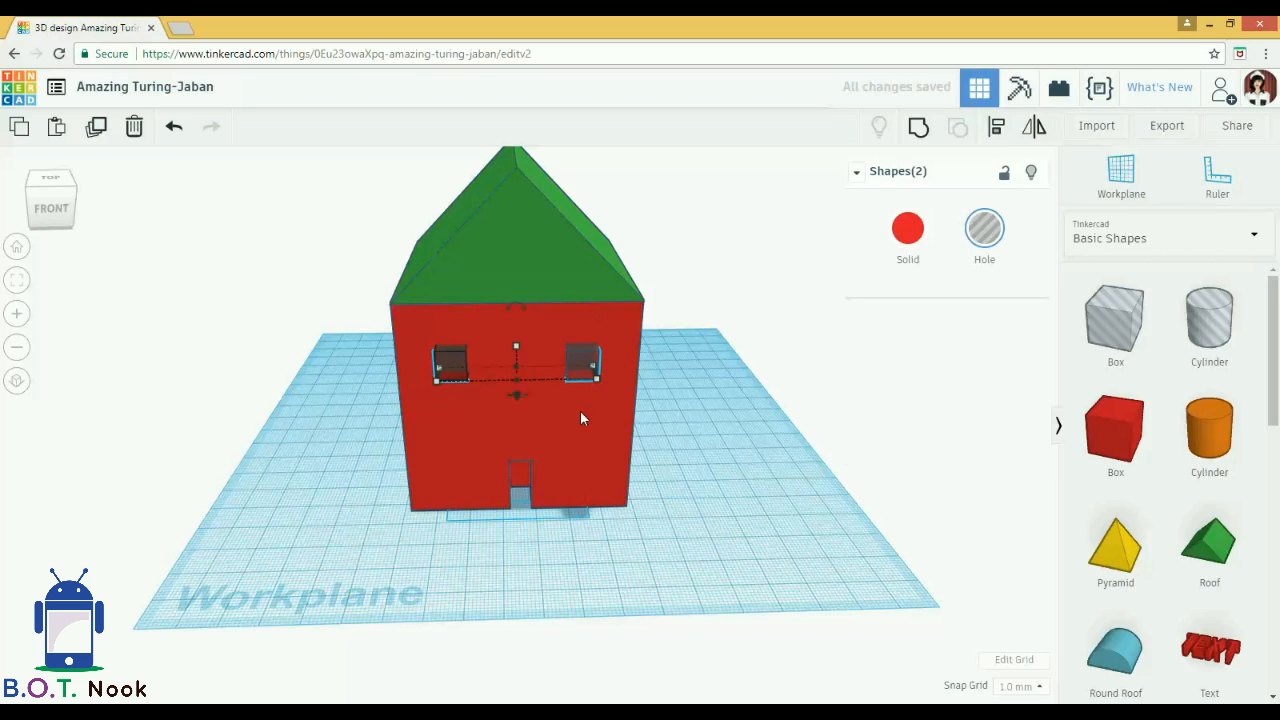
left_click(582, 410, "shift")
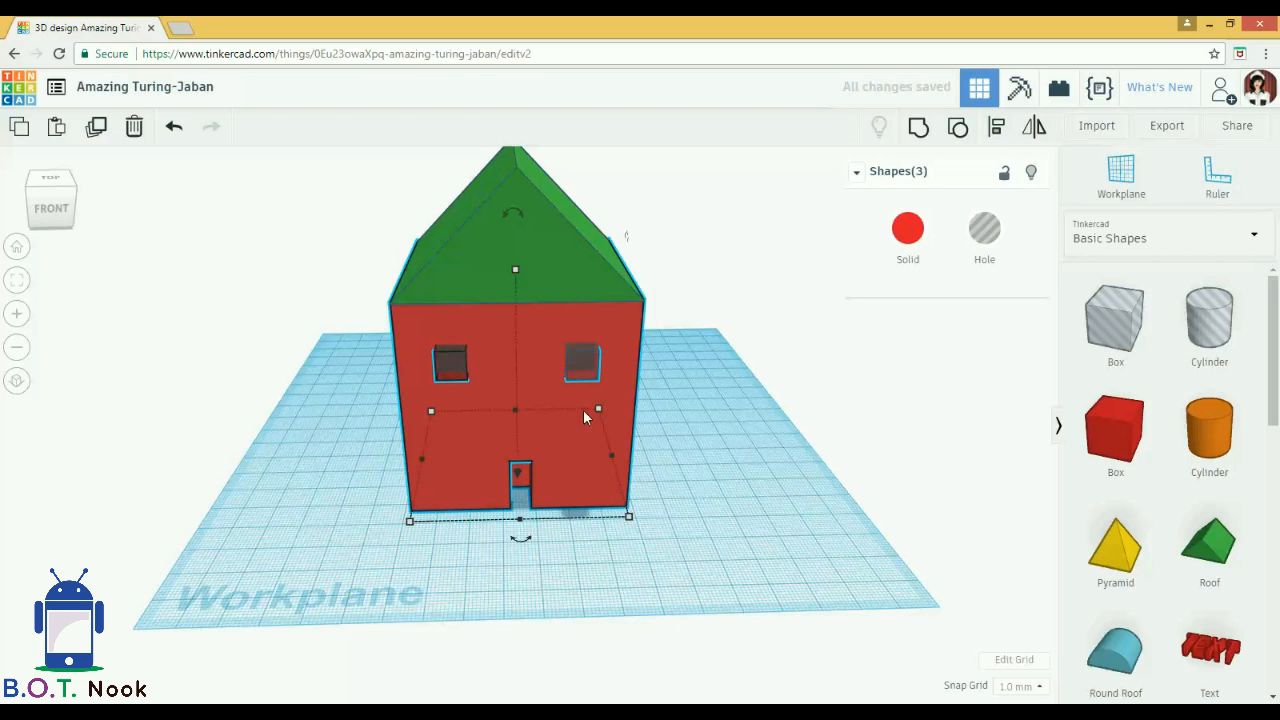
left_click(918, 126)
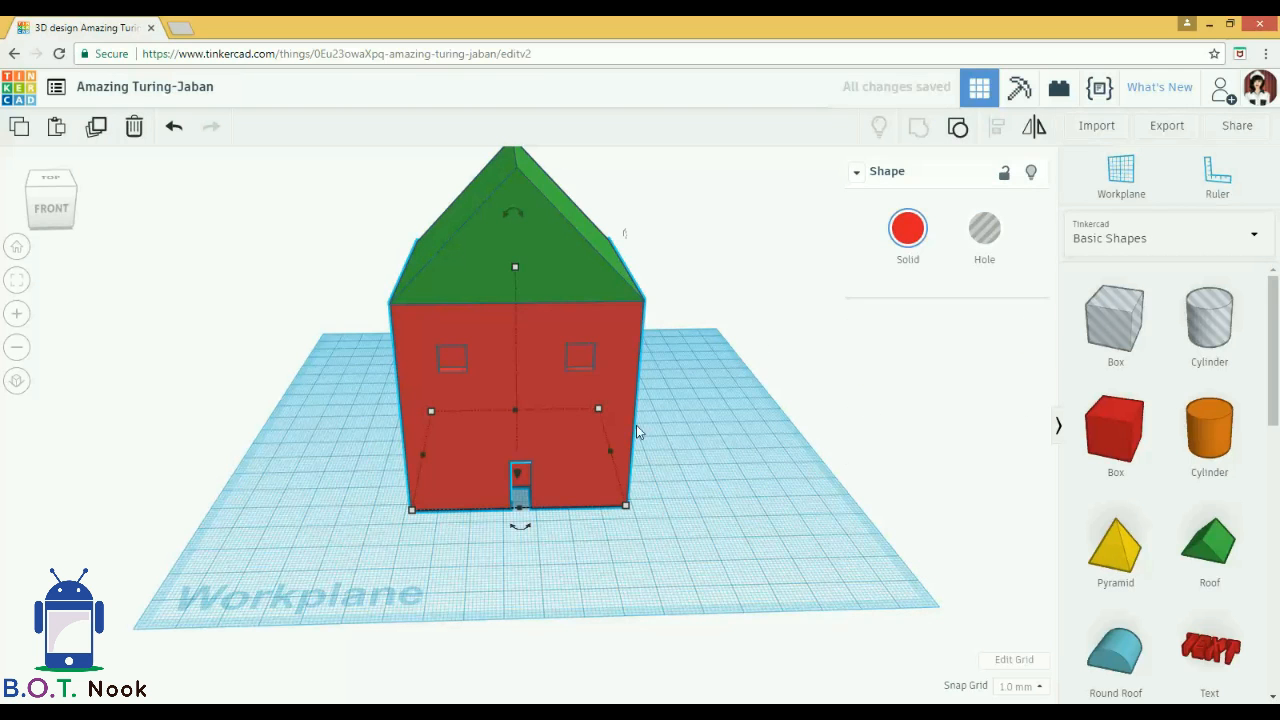
left_click(294, 510)
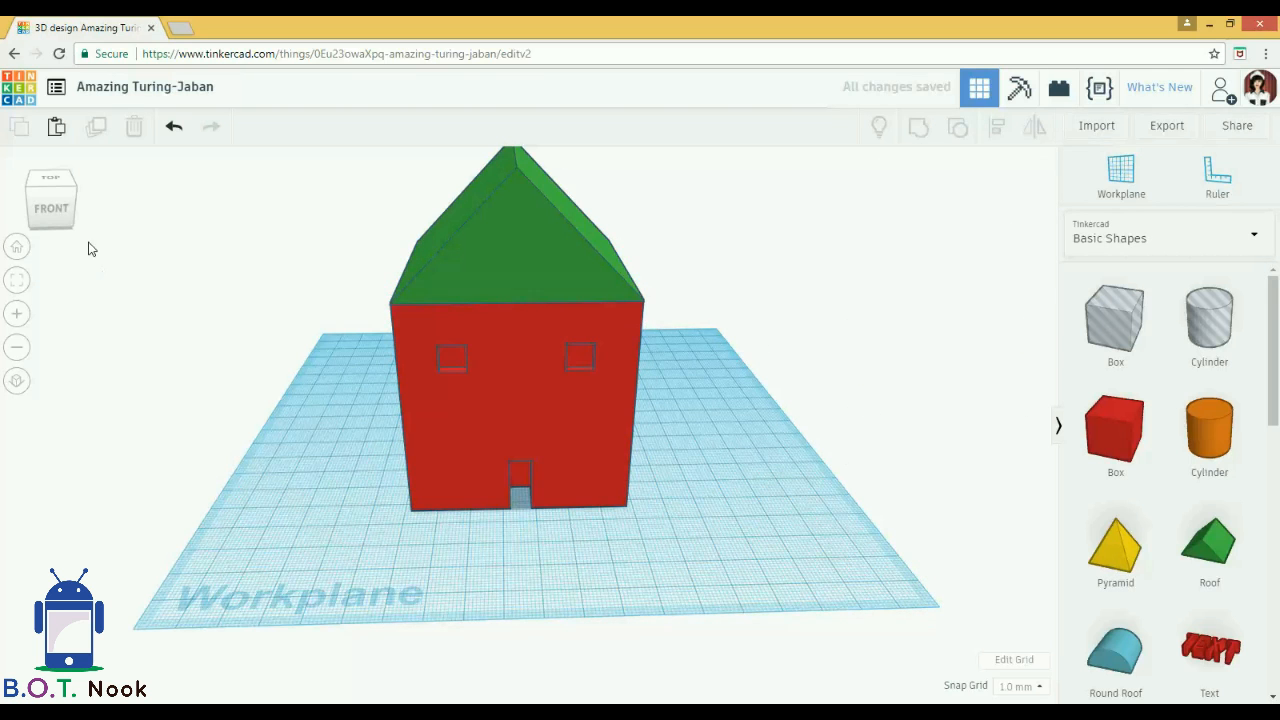
Step: Add a box to the left of the house, flatten it into a thin slab, and move it behind the rear wall
left_click(76, 212)
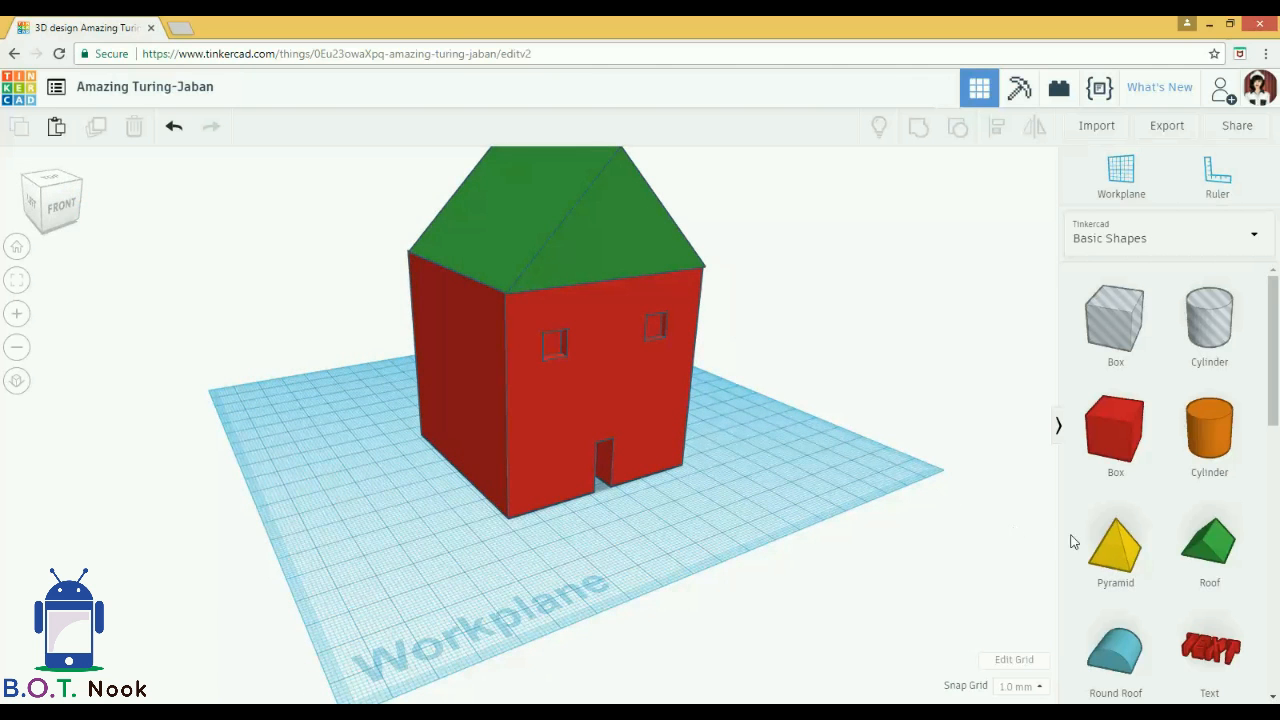
left_click_drag(1112, 462, 402, 519)
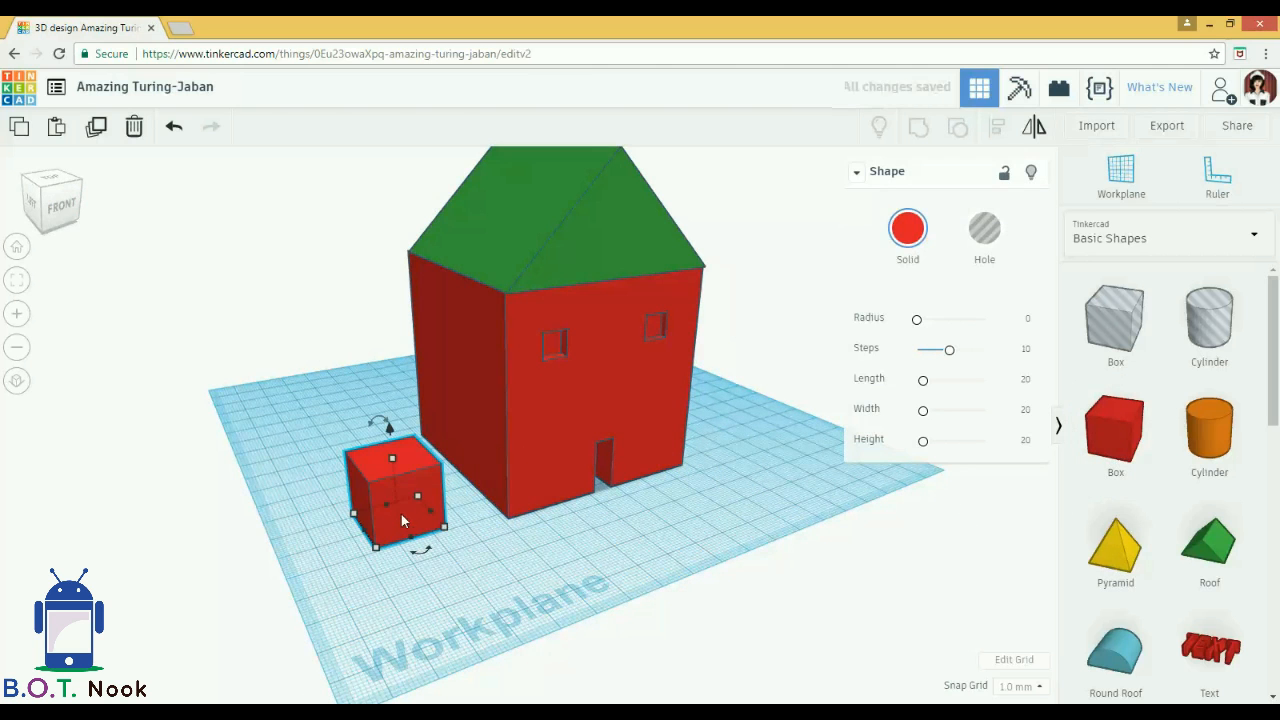
left_click_drag(393, 459, 405, 376)
left_click_drag(66, 208, 125, 210)
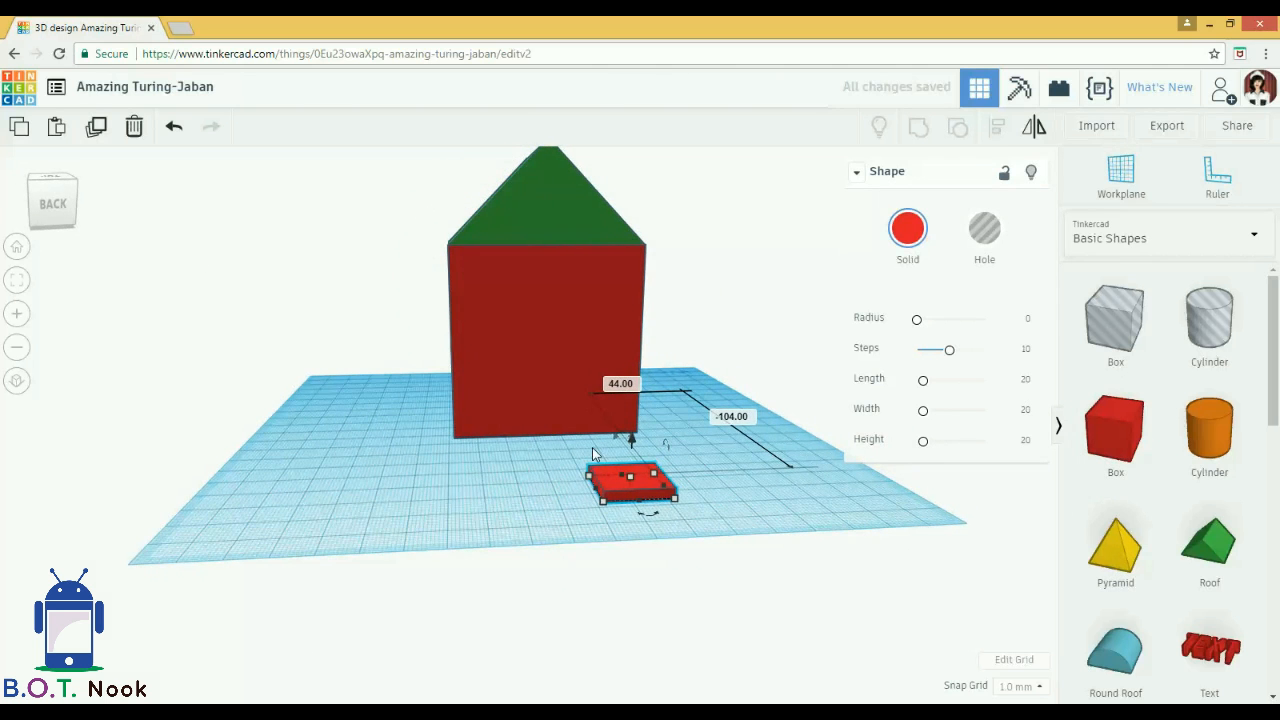
Step: Stretch the slab along the rear wall to 55 mm wide and 43 mm deep
left_click_drag(594, 470, 468, 441)
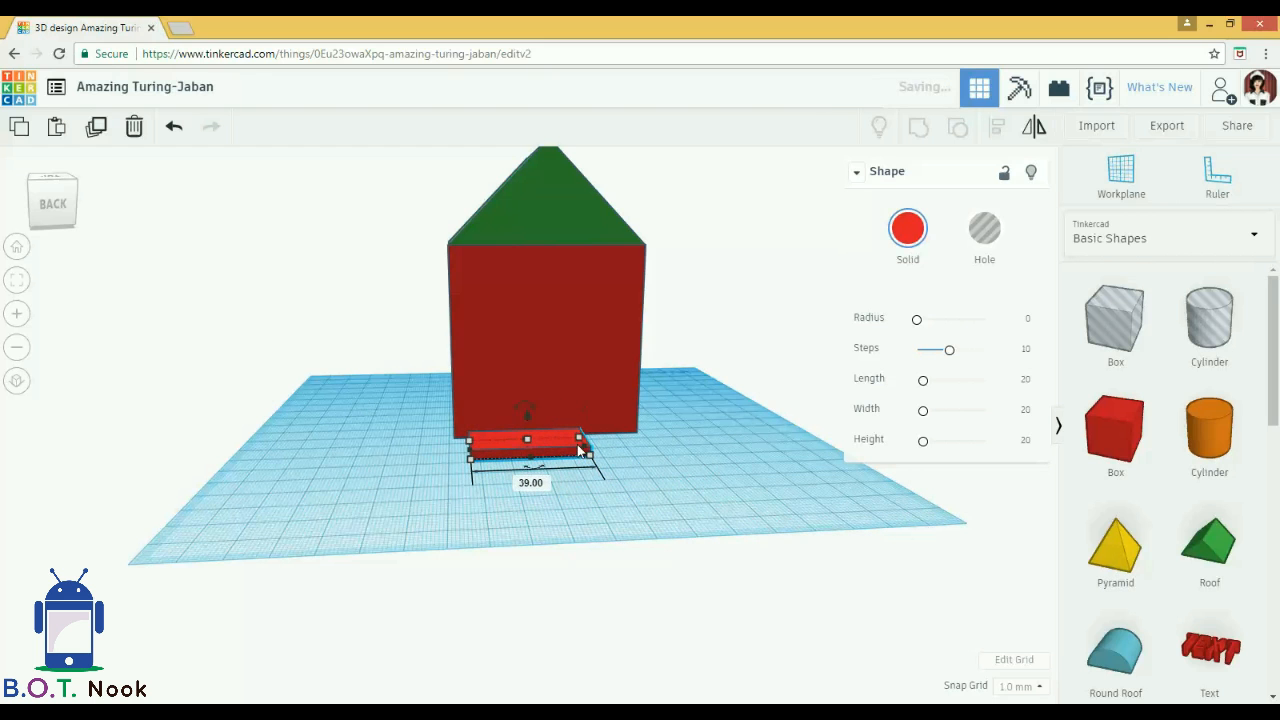
left_click_drag(599, 447, 645, 448)
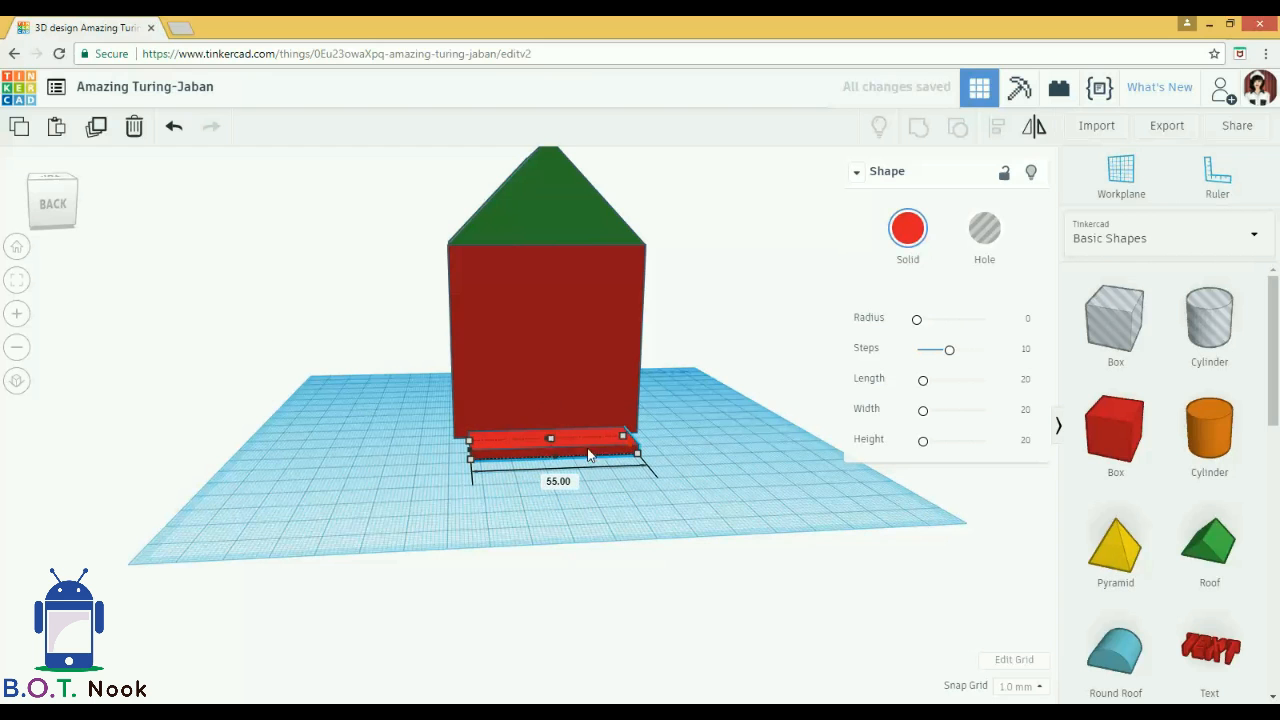
left_click_drag(555, 462, 561, 488)
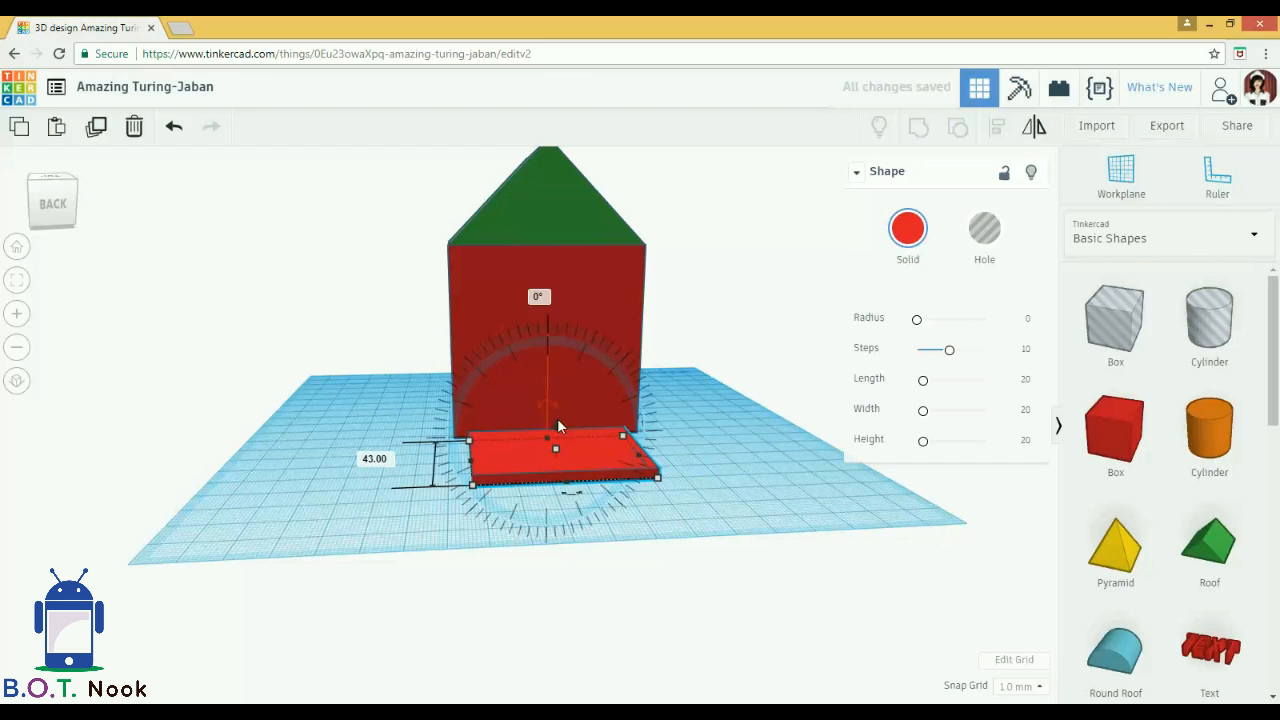
Step: Raise the slab above the workplane, set it against the rear wall, and deselect it
left_click_drag(556, 428, 556, 394)
left_click_drag(553, 383, 524, 399)
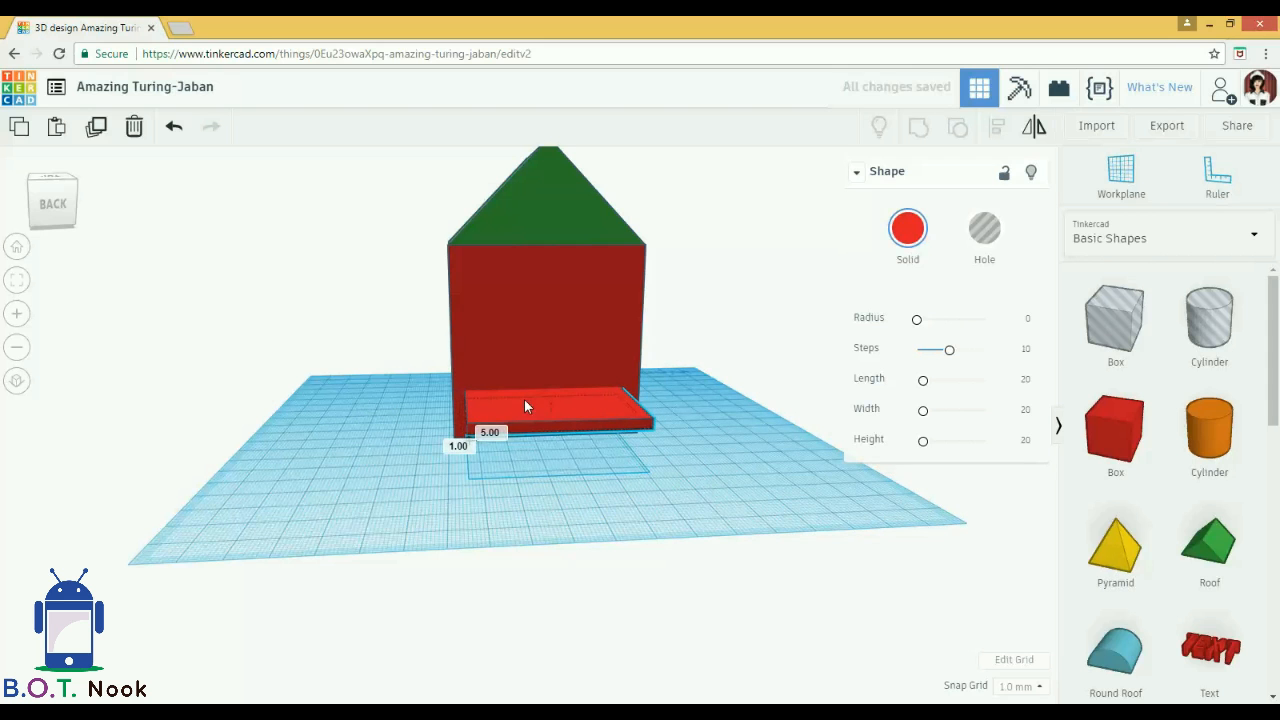
left_click(557, 509)
Step: Add a box near the slab, slim it into a 7 mm post, and stand it under the slab's near outer corner
left_click(57, 196)
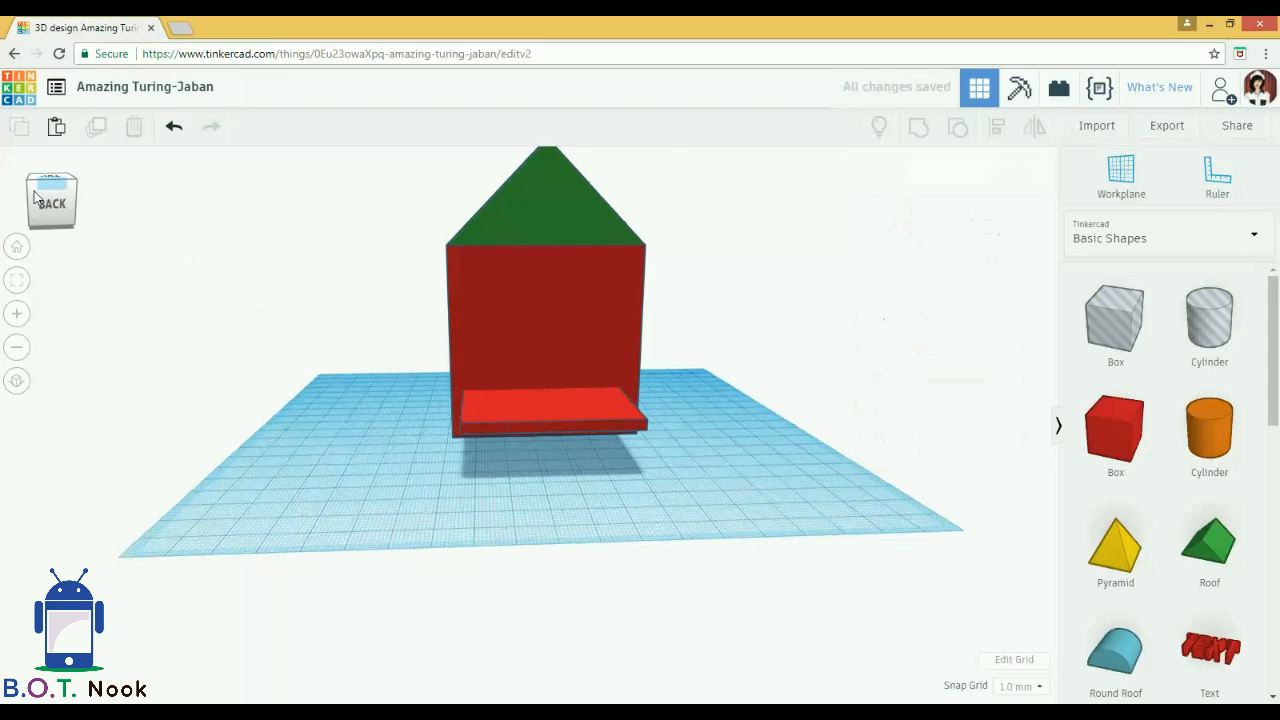
left_click_drag(1120, 449, 479, 515)
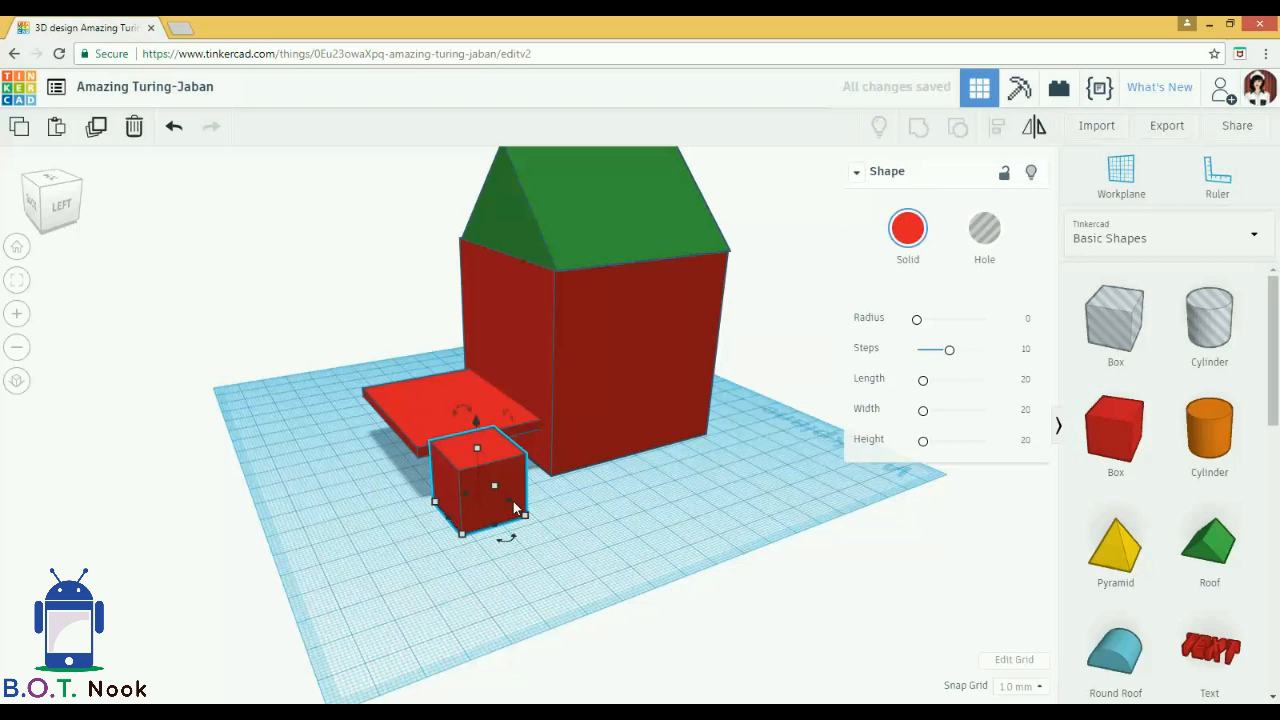
left_click_drag(513, 503, 470, 521)
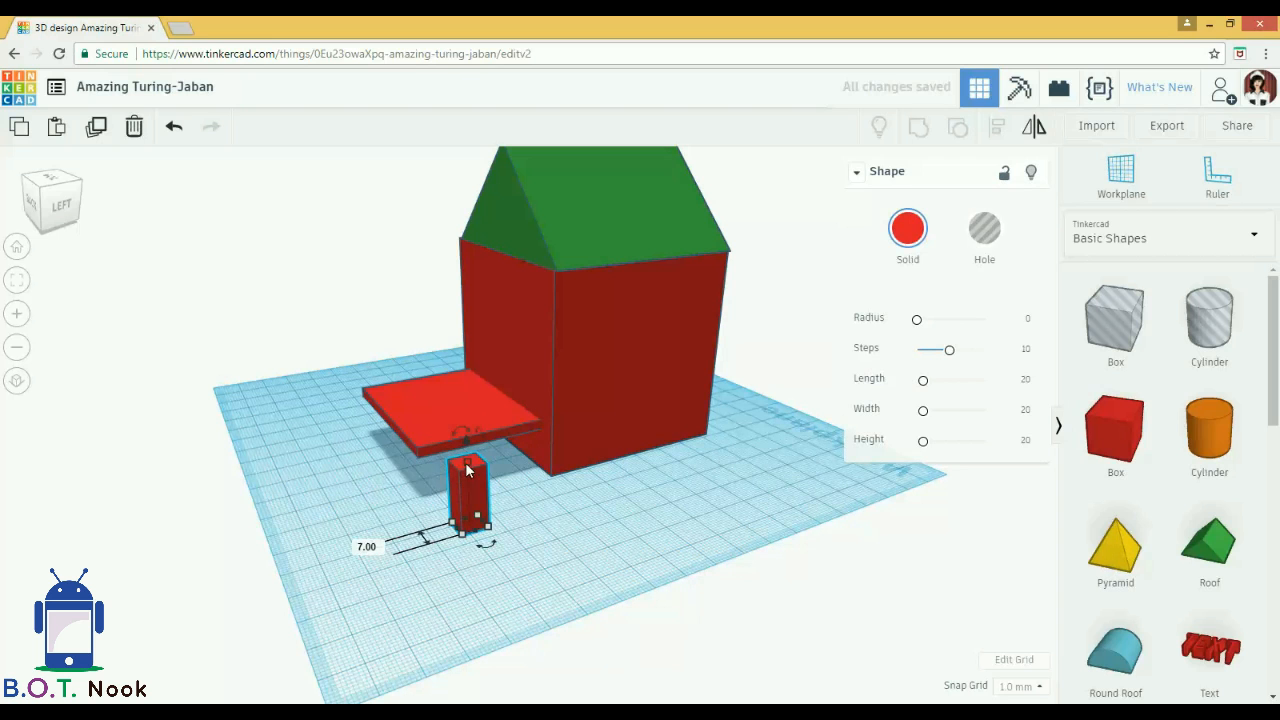
left_click_drag(467, 470, 436, 467)
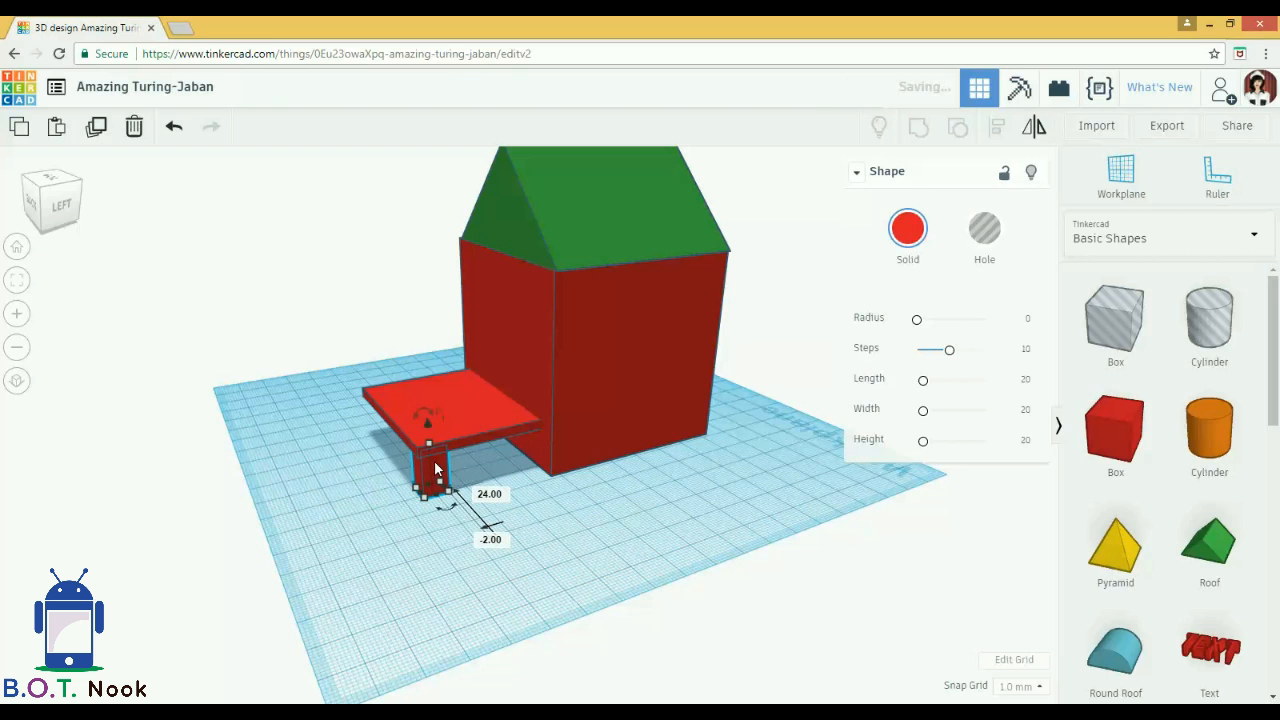
Step: Duplicate the post and place the copy under the slab's other outer corner
key("ctrl+d")
left_click_drag(435, 464, 388, 410)
left_click(325, 509)
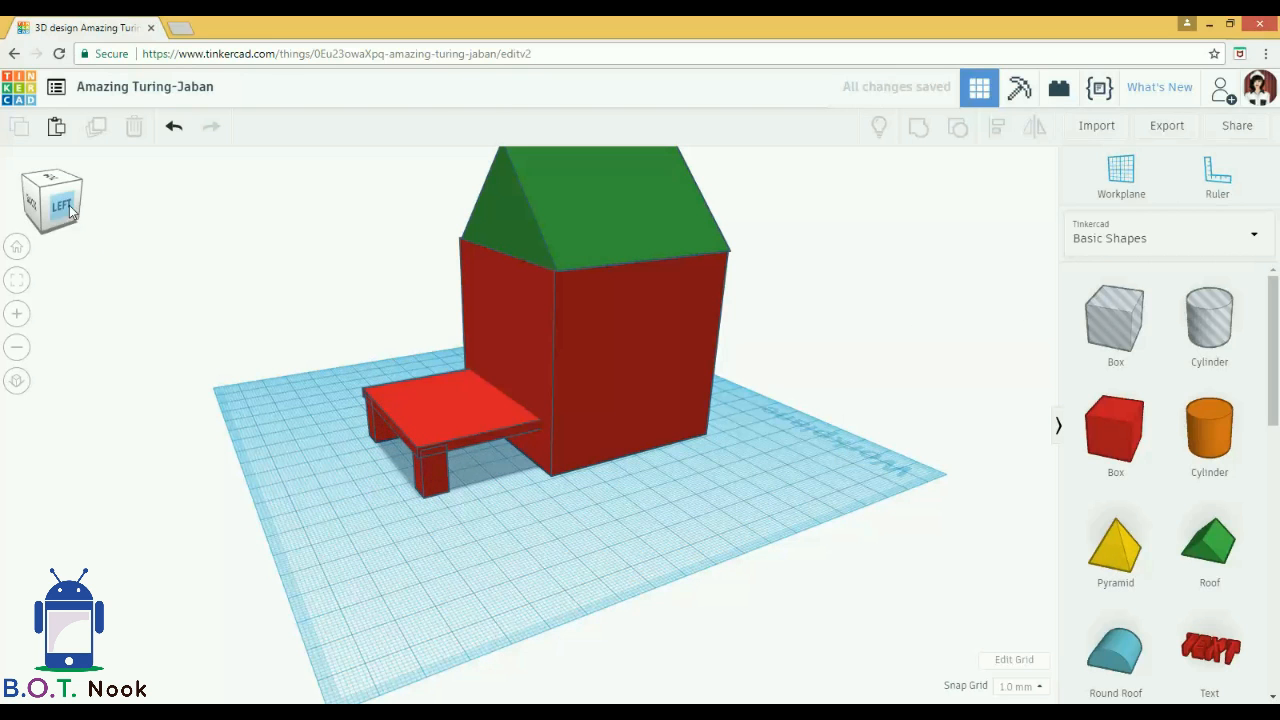
Step: Leave the finished house design and return to the dashboard of recent designs
left_click_drag(73, 213, 29, 206)
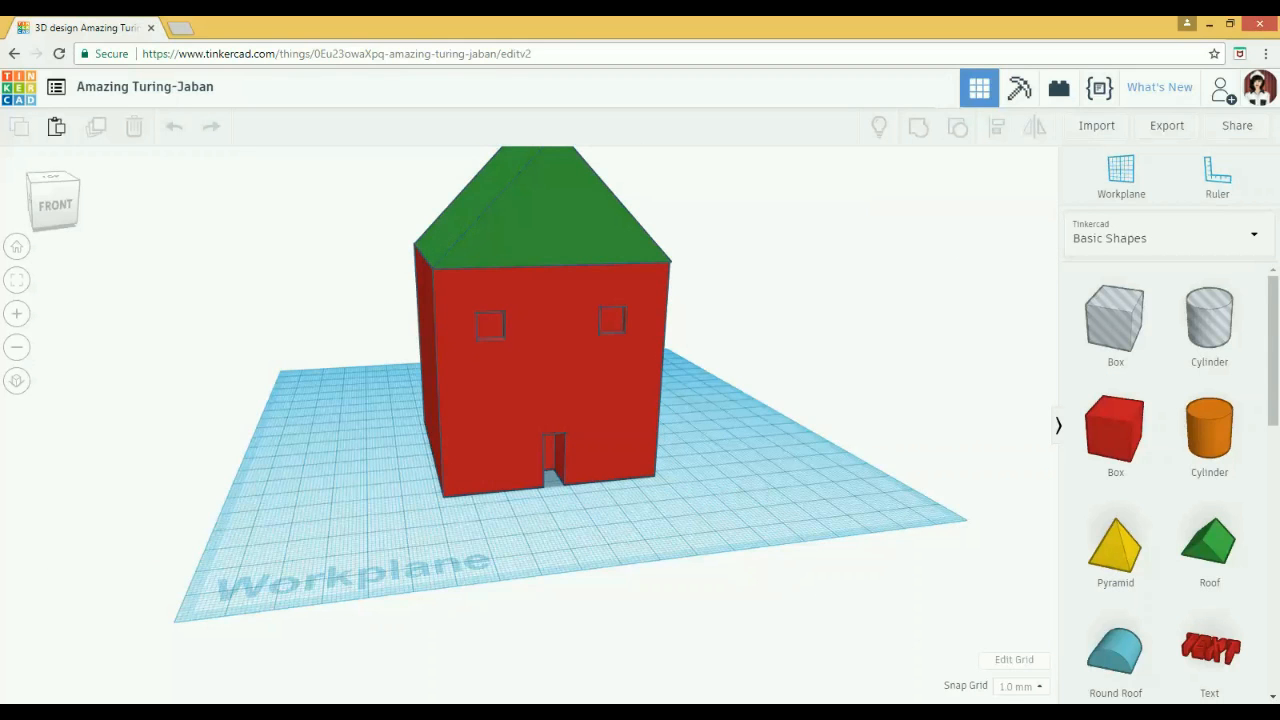
left_click(19, 87)
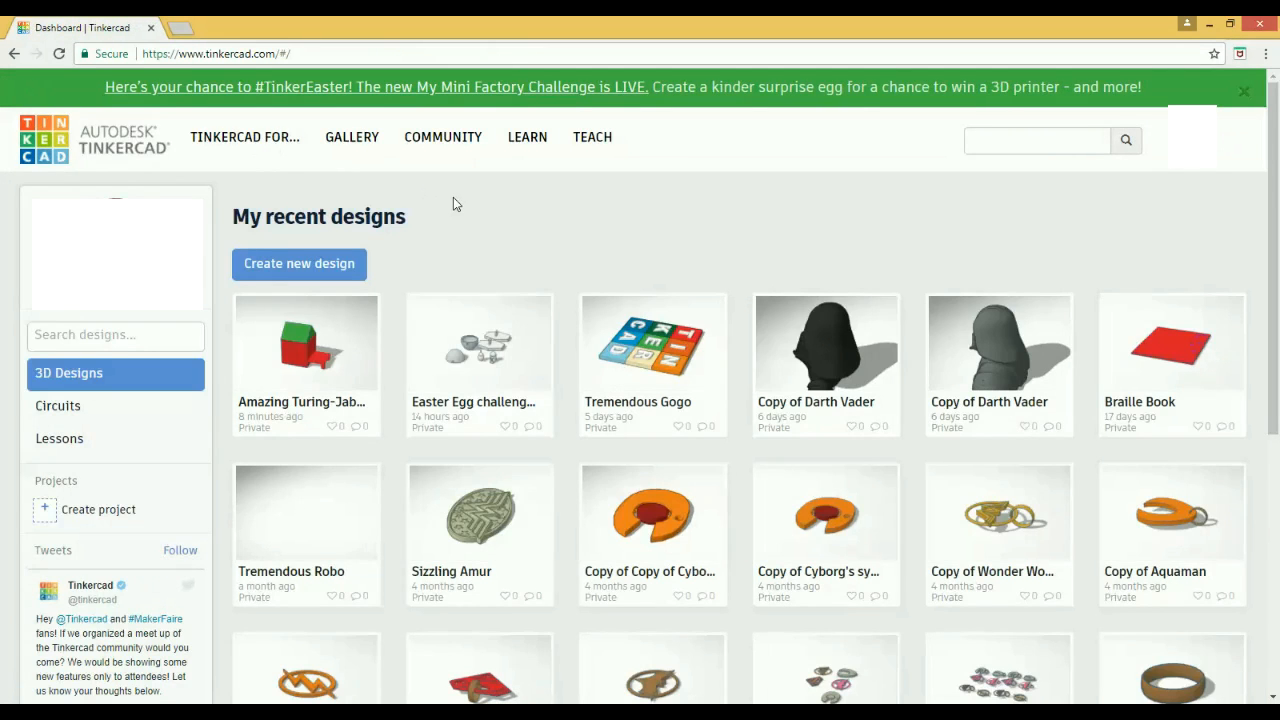
mouse_move(357, 366)
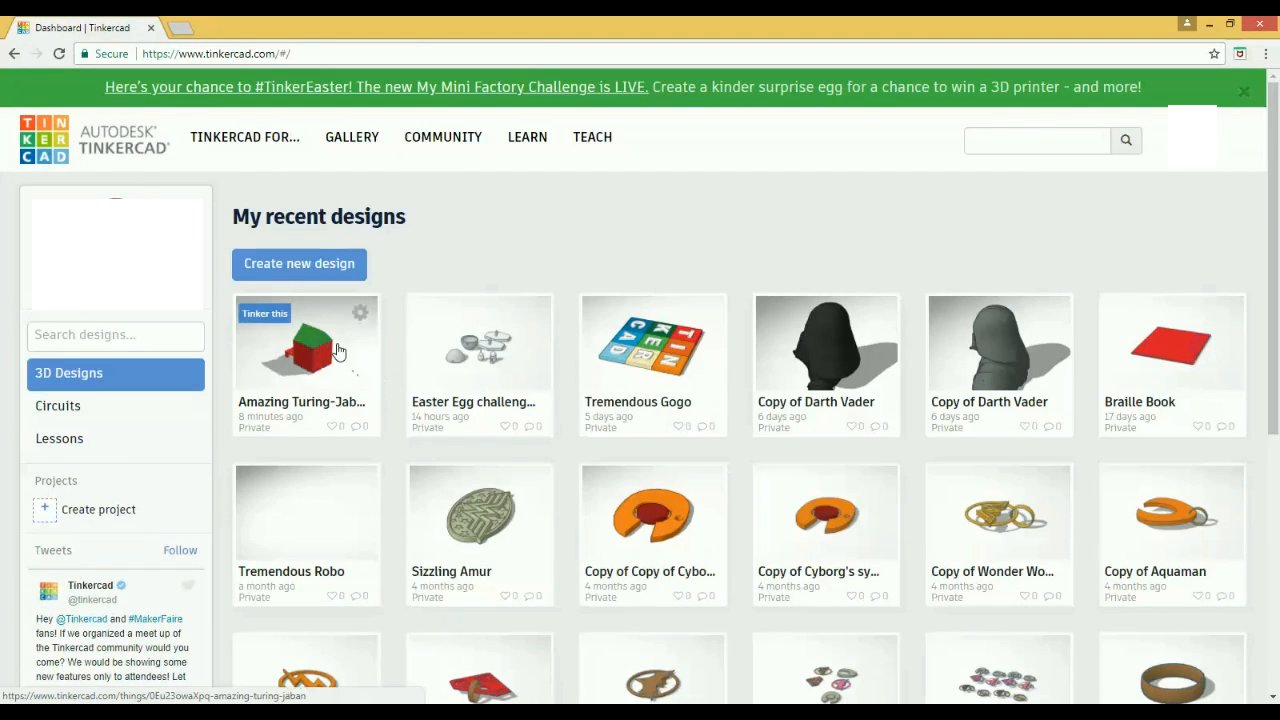